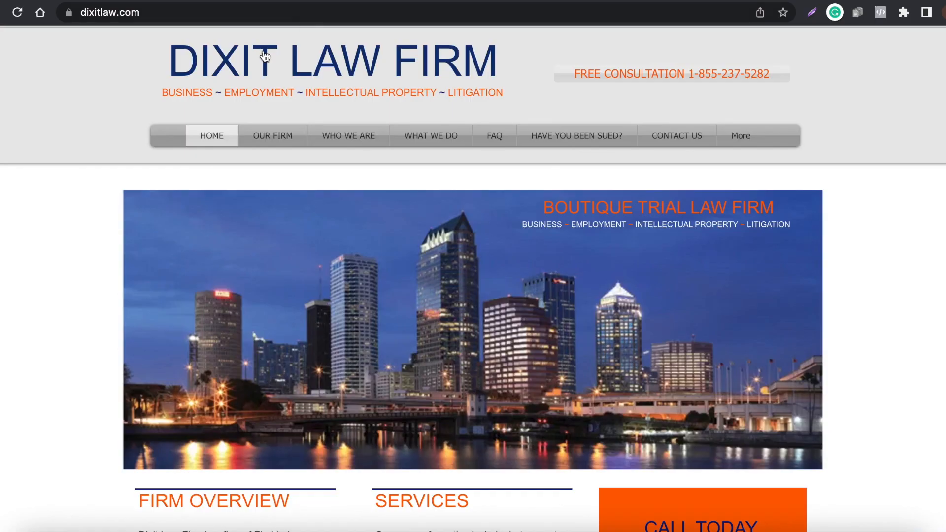
# - Examine the Dixit Law Firm home page, its title and the services offered in its navigation
pyautogui.scroll(-5, 246, 218)
pyautogui.scroll(5, 246, 218)
pyautogui.moveTo(416, 129)
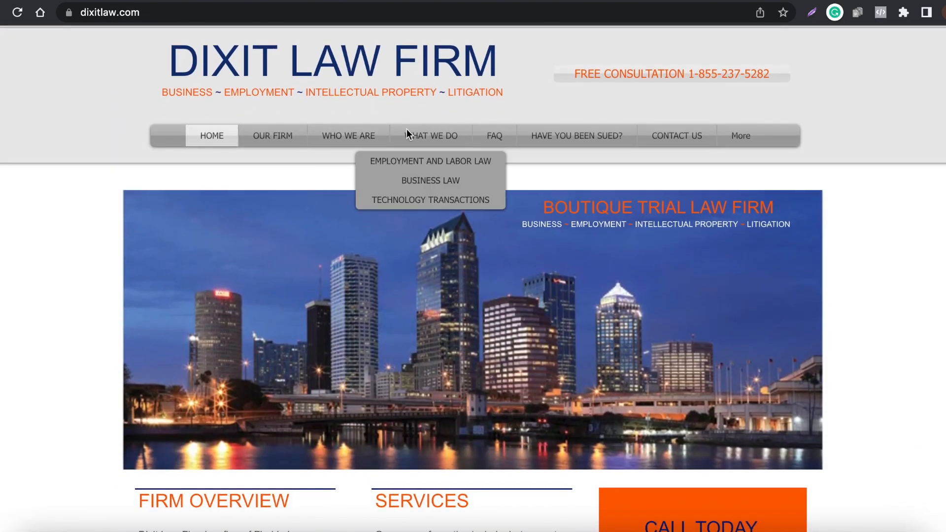
pyautogui.moveTo(140, 55); pyautogui.dragTo(479, 64)
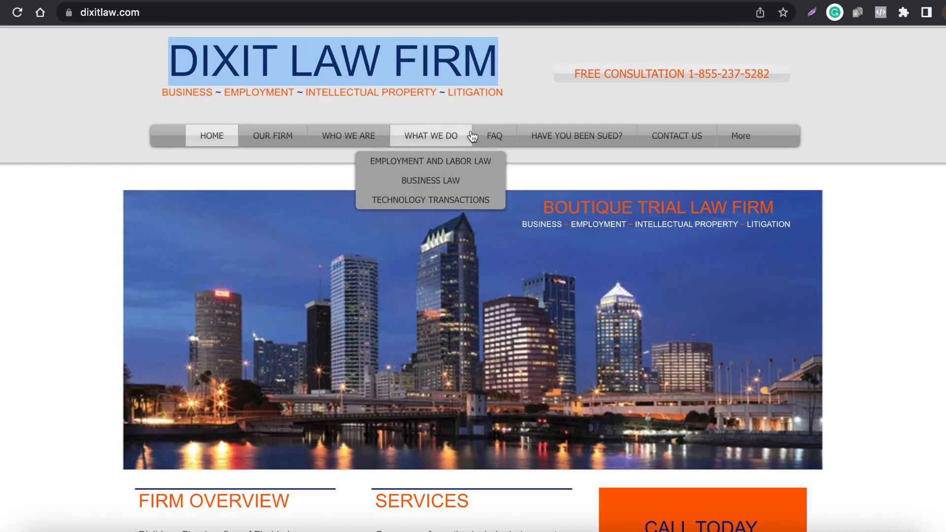
# - Open the law firm's FAQ page and read through its frequently asked questions
pyautogui.click(497, 138)
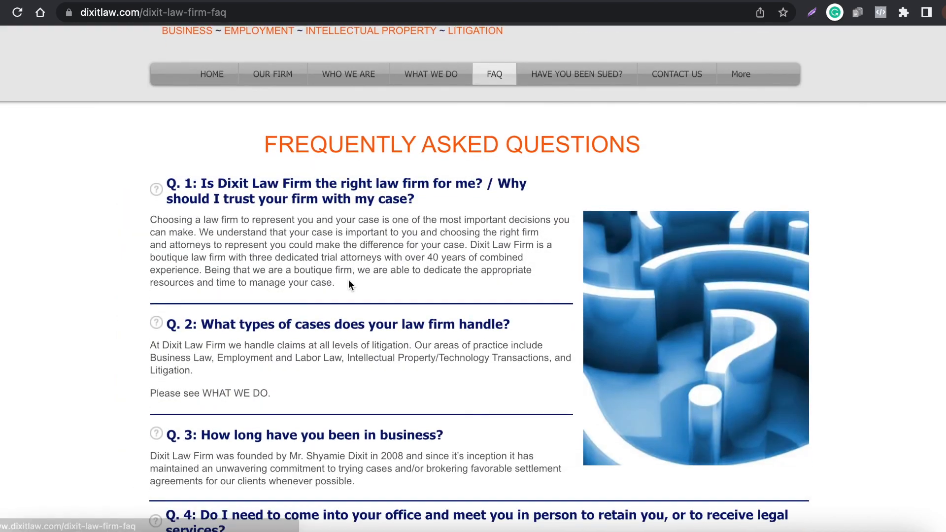
pyautogui.scroll(-15, 192, 306)
pyautogui.scroll(20, 276, 318)
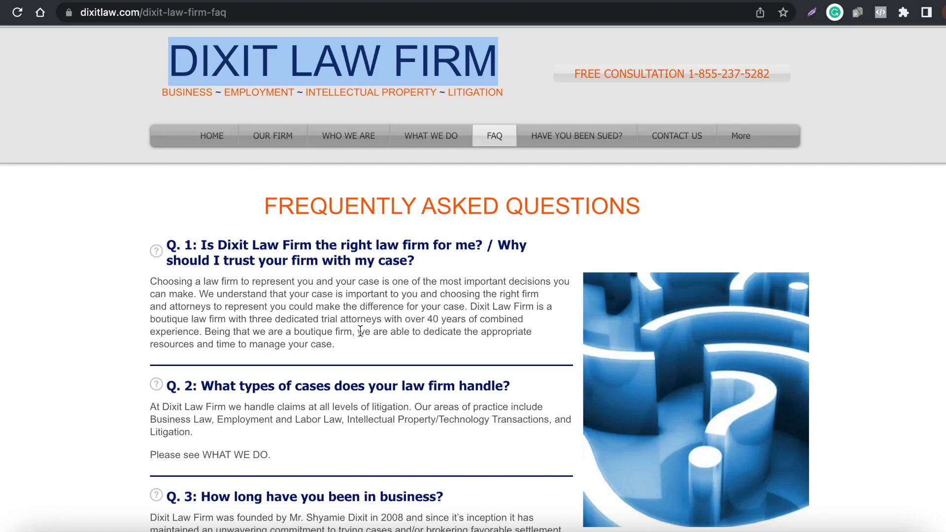
# - Open the firm's What We Do page and review its practice areas and service descriptions
pyautogui.click(424, 140)
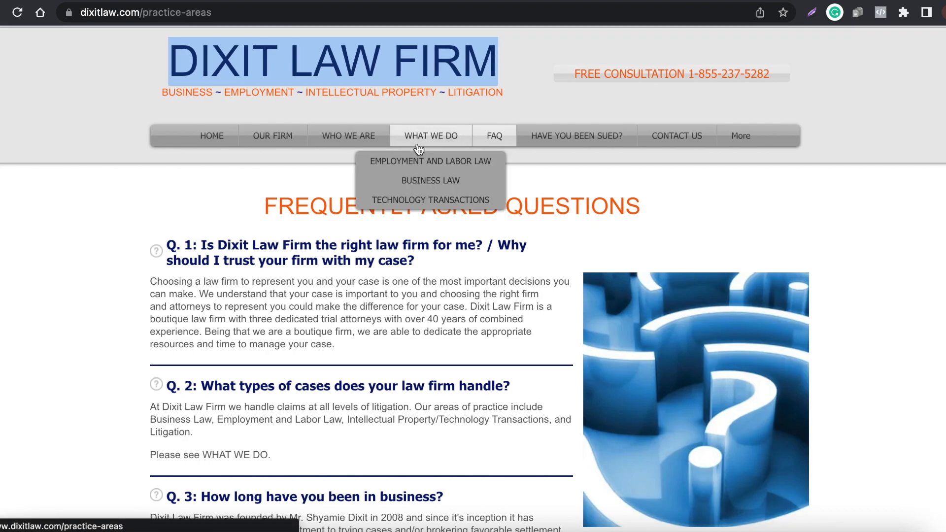
pyautogui.scroll(-3, 229, 315)
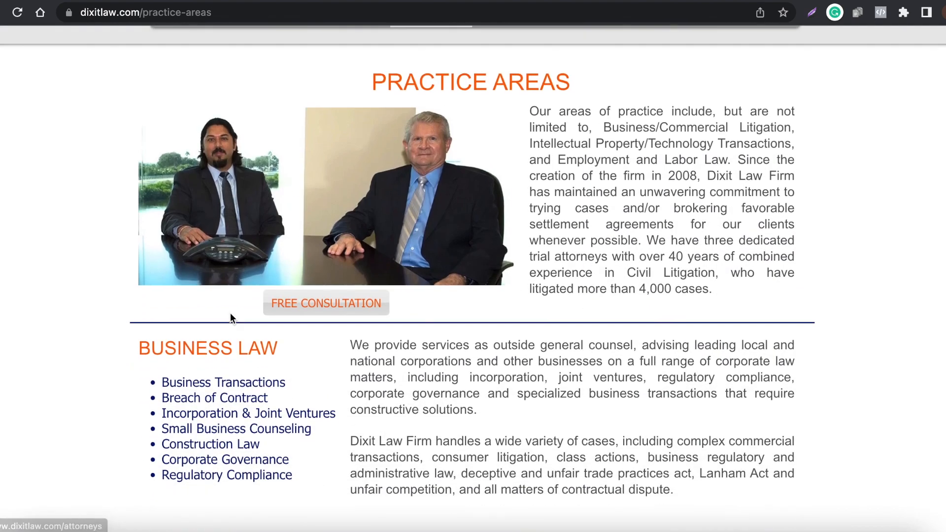
pyautogui.moveTo(553, 135); pyautogui.dragTo(732, 353)
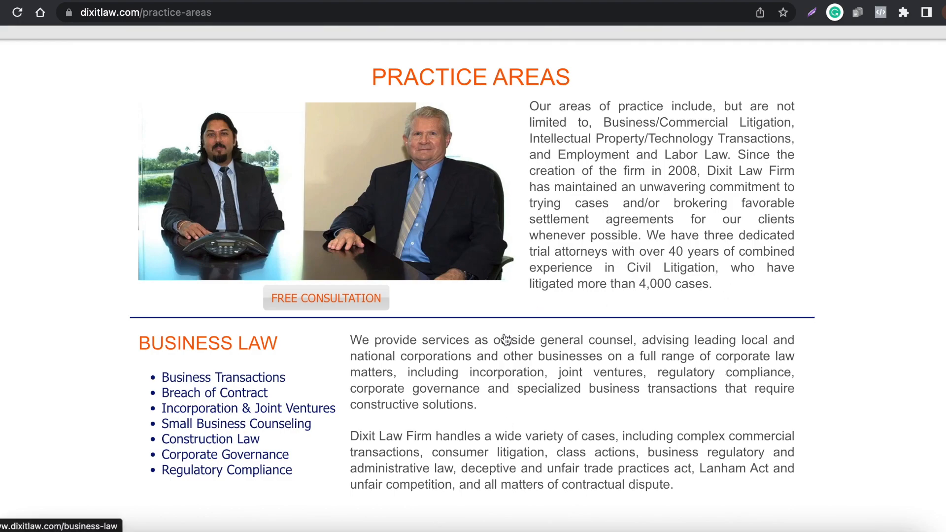
pyautogui.scroll(3, 506, 340)
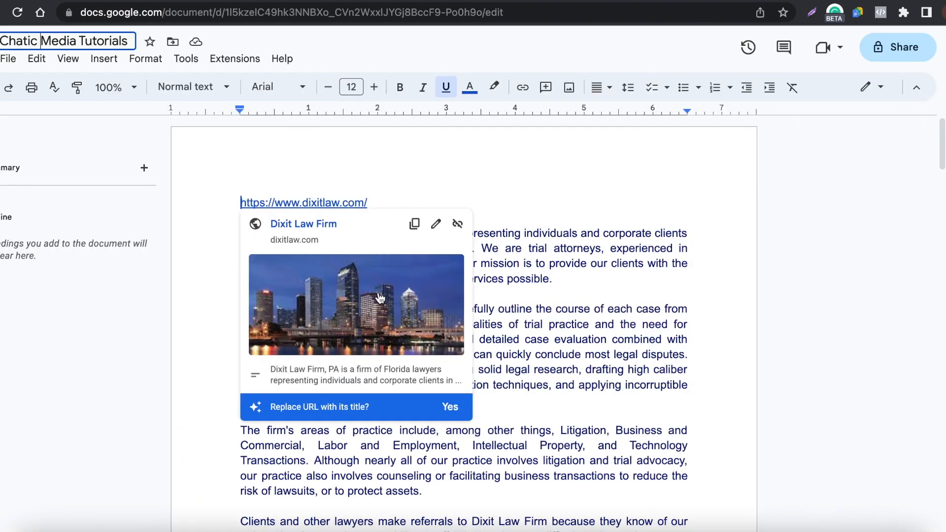
# - Switch to the Google Docs file "Chatic Media Tutorials" and review the gathered firm description and FAQ answers
pyautogui.scroll(-4, 209, 292)
pyautogui.scroll(3, 213, 279)
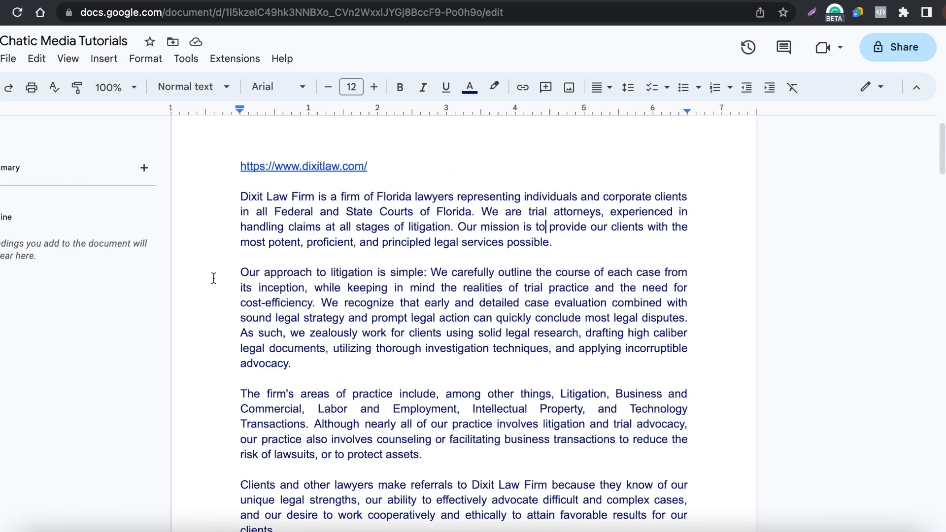
pyautogui.moveTo(228, 195); pyautogui.dragTo(604, 522)
pyautogui.scroll(-3, 384, 428)
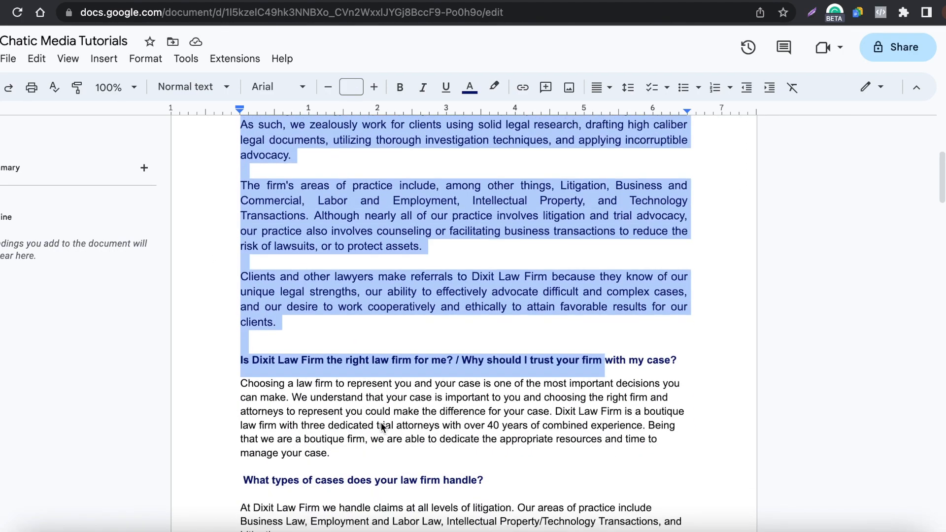
pyautogui.scroll(-3, 295, 335)
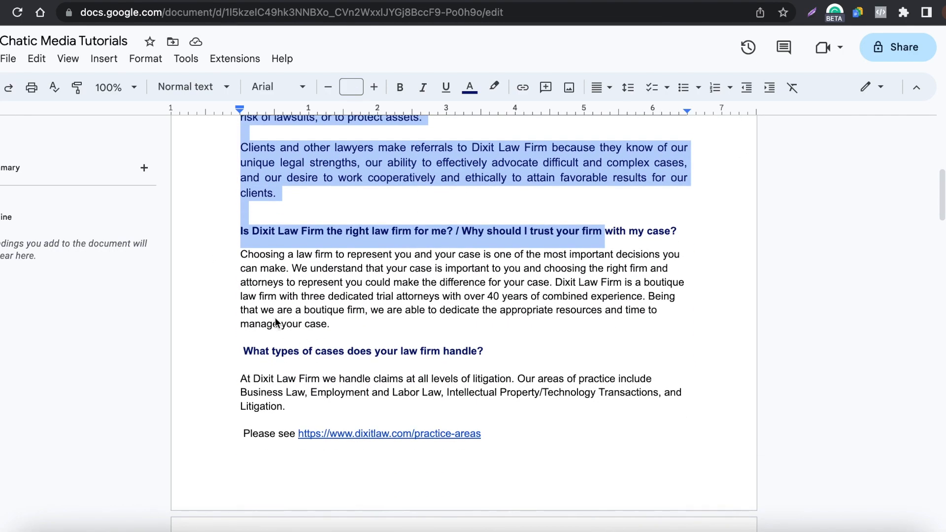
pyautogui.scroll(-4, 394, 310)
pyautogui.scroll(-14, 249, 335)
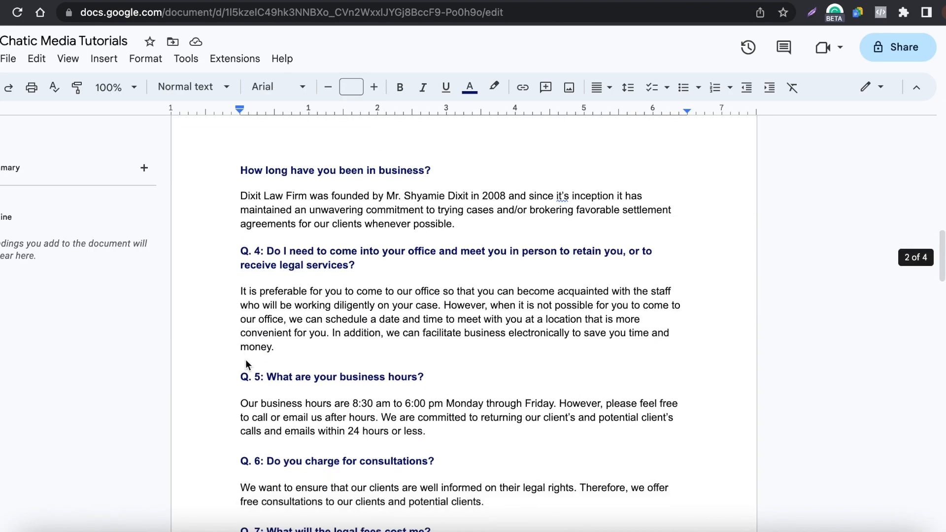
pyautogui.scroll(-8, 447, 374)
pyautogui.scroll(-7, 448, 374)
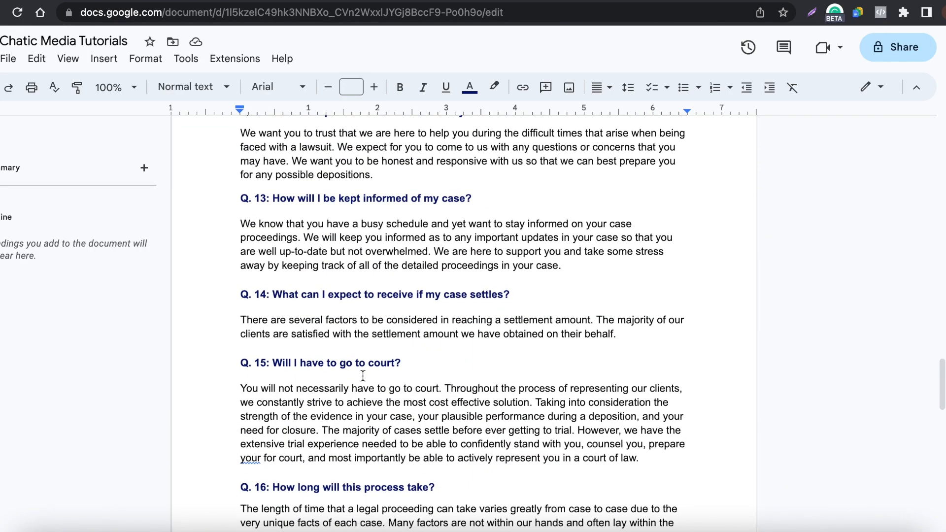
pyautogui.scroll(-3, 343, 415)
pyautogui.scroll(20, 342, 417)
pyautogui.click(313, 335)
pyautogui.moveTo(255, 300); pyautogui.dragTo(470, 386)
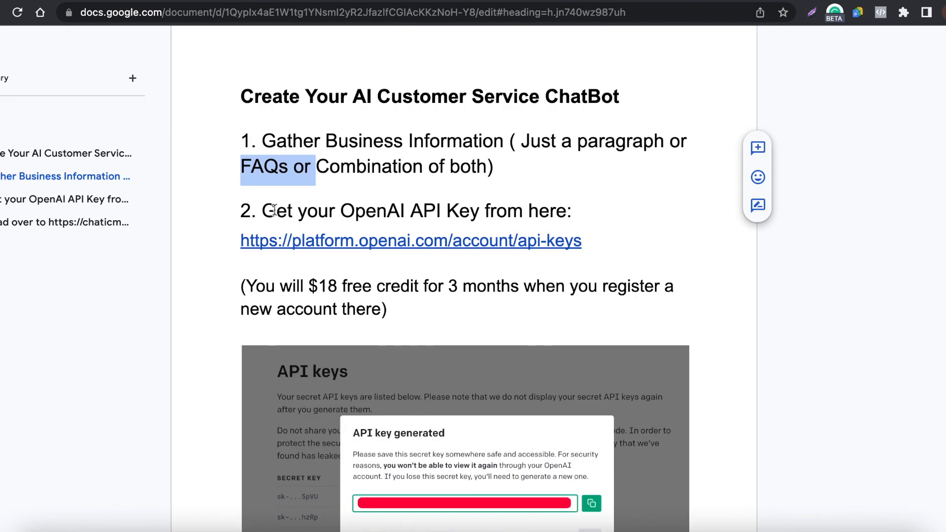
# - Highlight the guide's OpenAI API key instruction and open the API keys page of the OpenAI platform account
pyautogui.moveTo(274, 210); pyautogui.dragTo(583, 201)
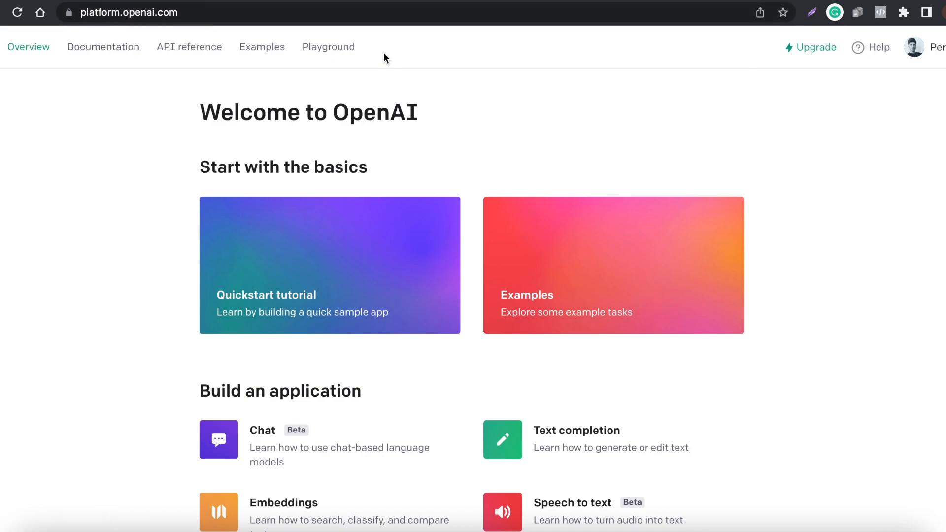
pyautogui.click(934, 48)
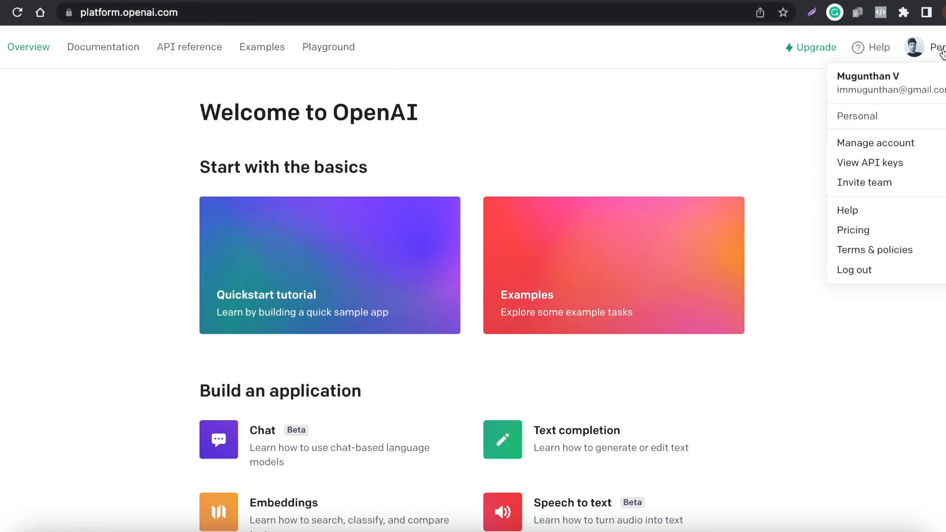
pyautogui.click(898, 166)
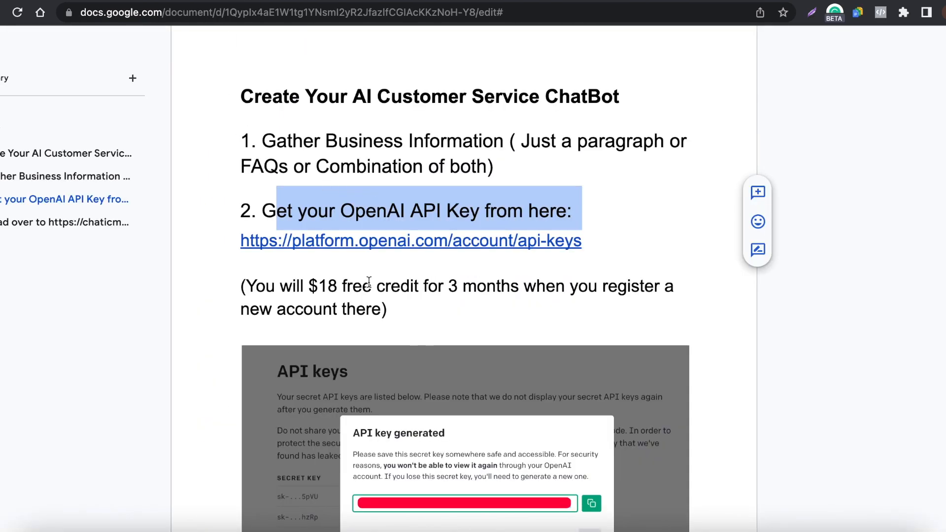
# - Read the setup guide through to its third instruction and open the chaticmedia.com/signup link
pyautogui.scroll(-3, 369, 282)
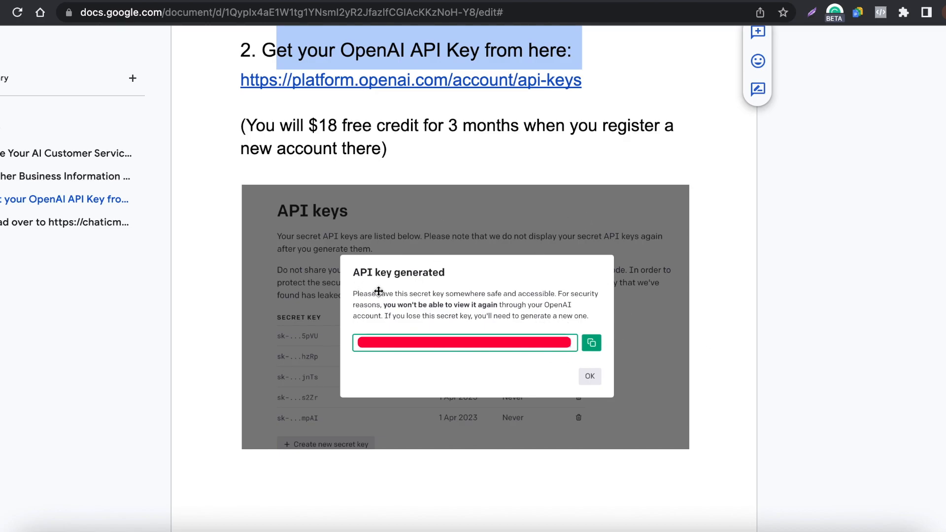
pyautogui.scroll(-5, 517, 305)
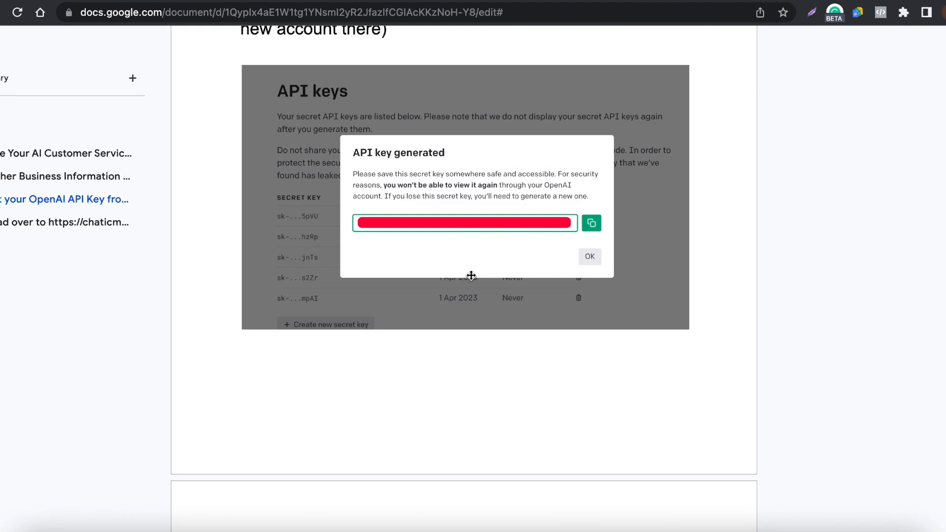
pyautogui.scroll(-10, 471, 275)
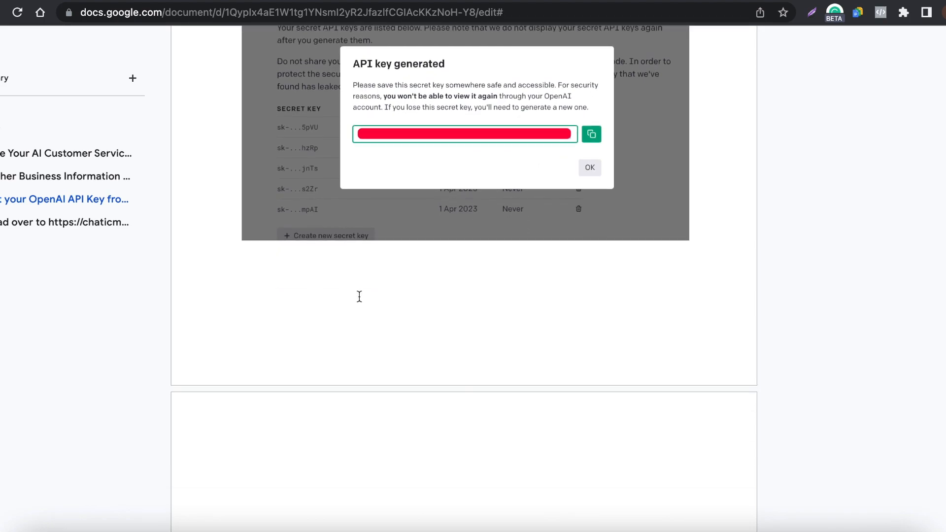
pyautogui.scroll(-2, 359, 296)
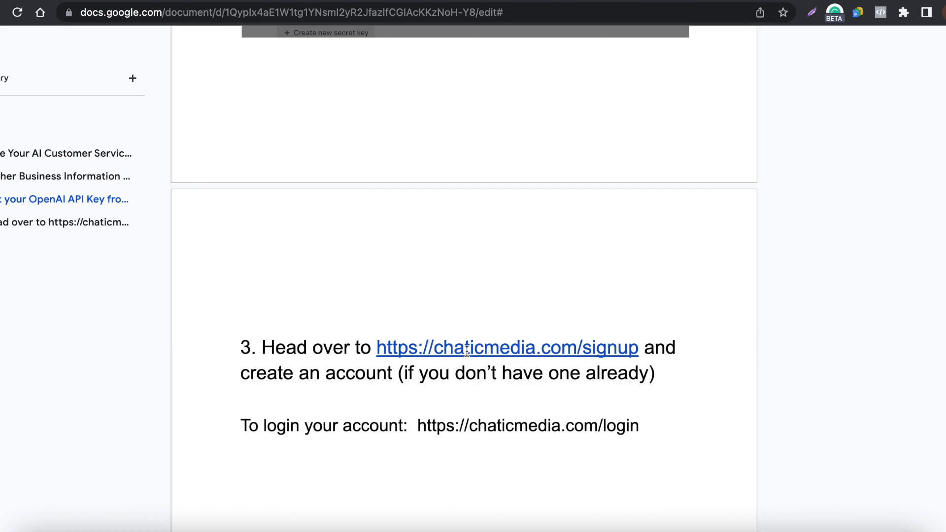
pyautogui.click(543, 353)
pyautogui.click(495, 373)
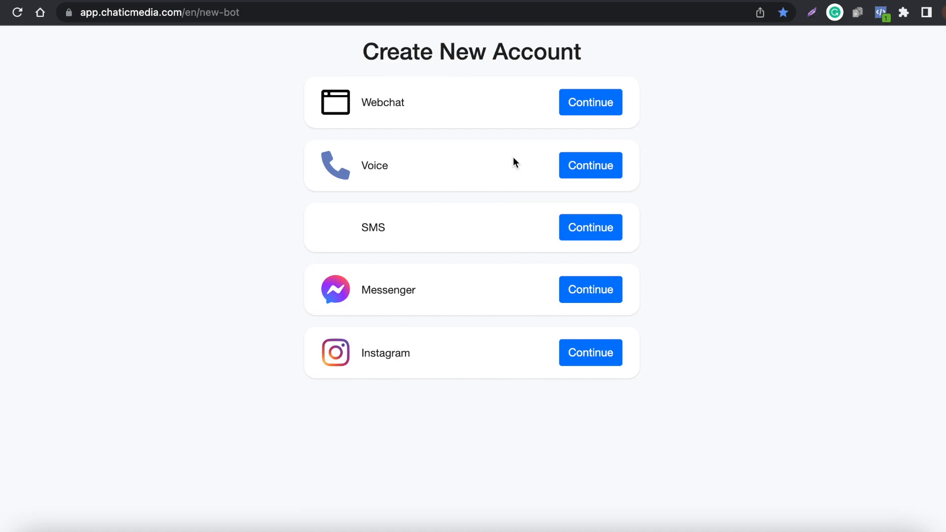
# - Review the available channels for a new account and start creating a Webchat one
pyautogui.moveTo(351, 104); pyautogui.dragTo(486, 380)
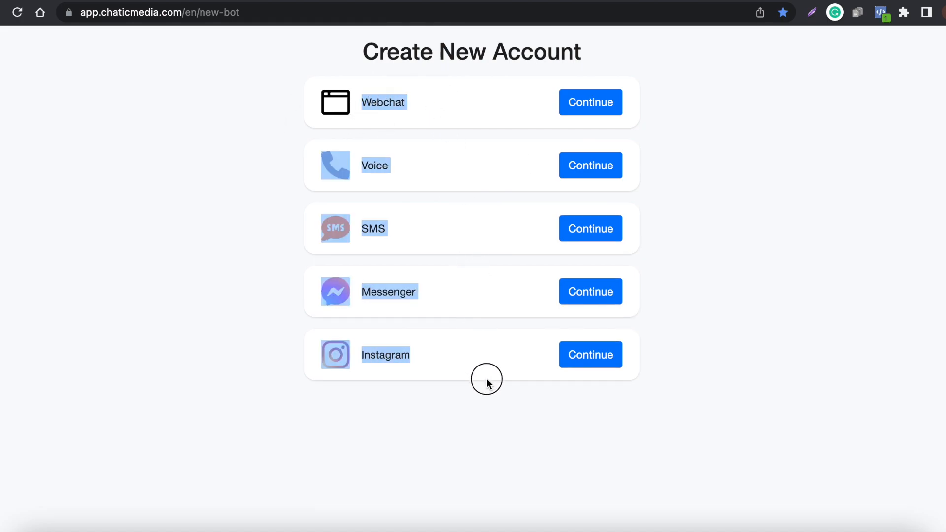
pyautogui.click(380, 340)
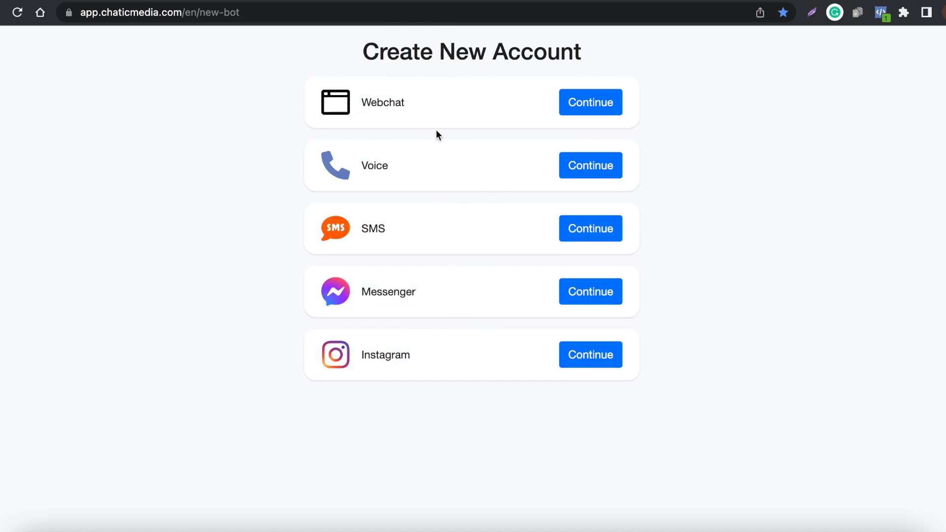
pyautogui.click(606, 113)
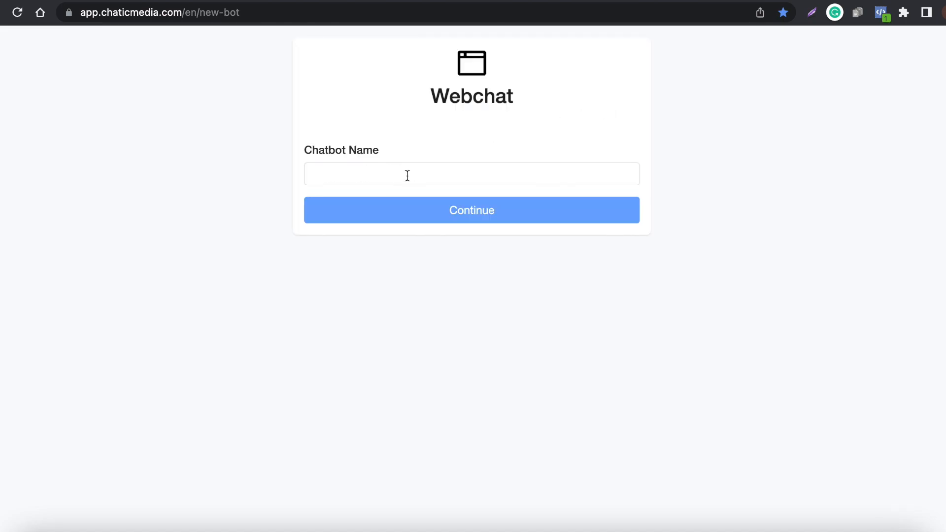
# - Switch to the existing Chatic Media account dashboard and examine its connected channels and analytics
pyautogui.click(234, 0)
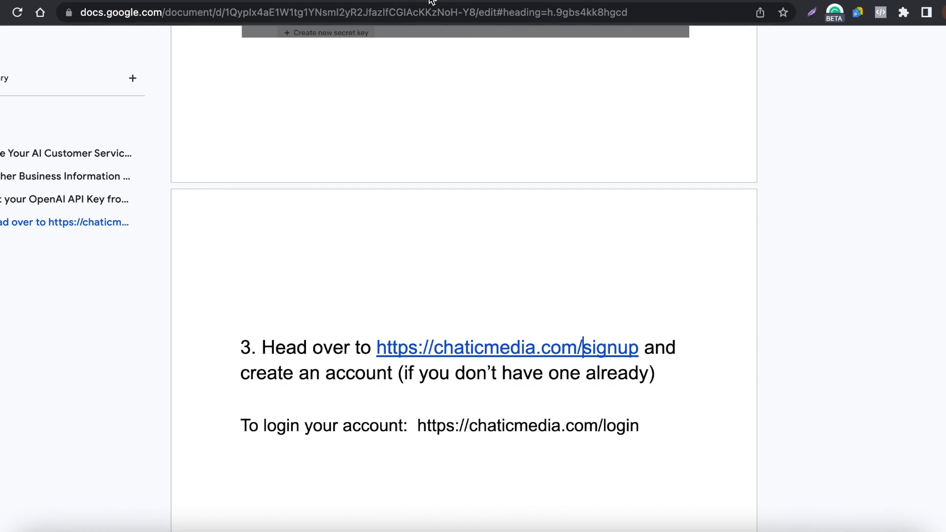
pyautogui.click(493, 0)
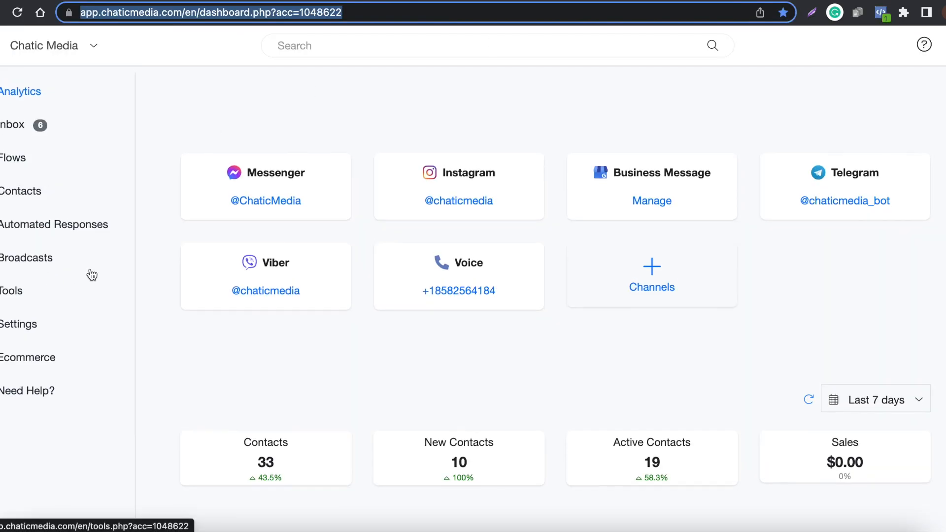
pyautogui.click(309, 123)
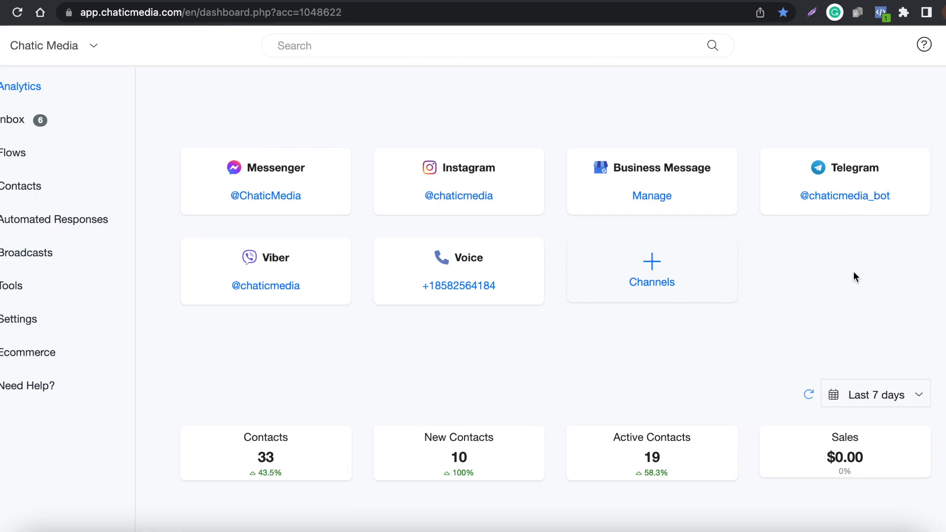
pyautogui.scroll(-15, 318, 194)
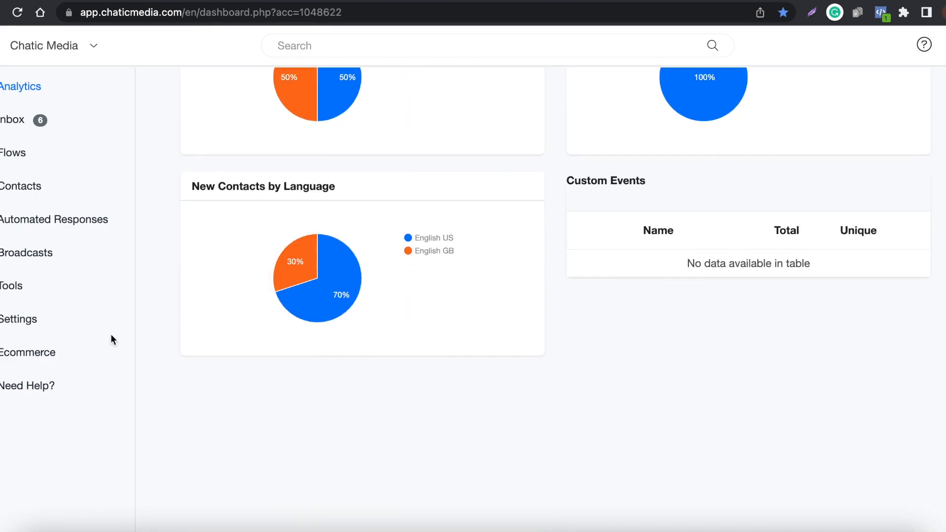
pyautogui.scroll(15, 350, 178)
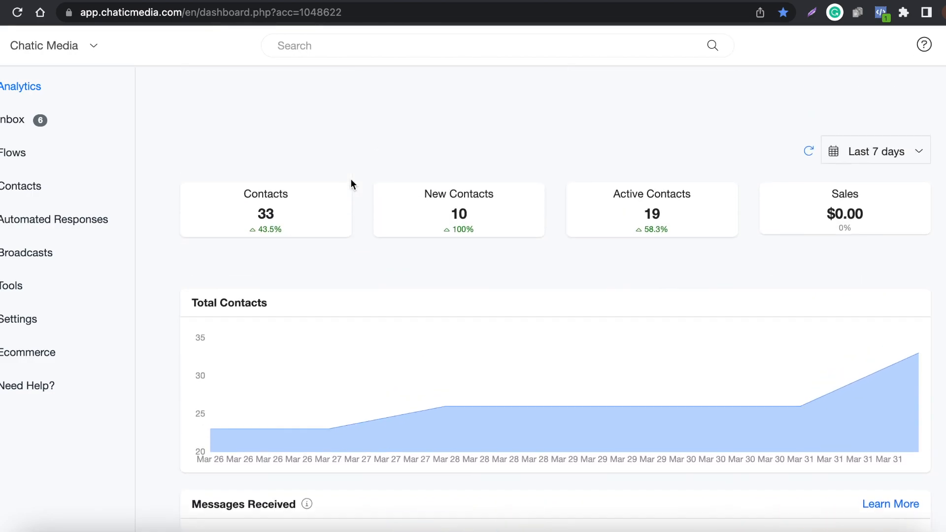
pyautogui.scroll(3, 352, 182)
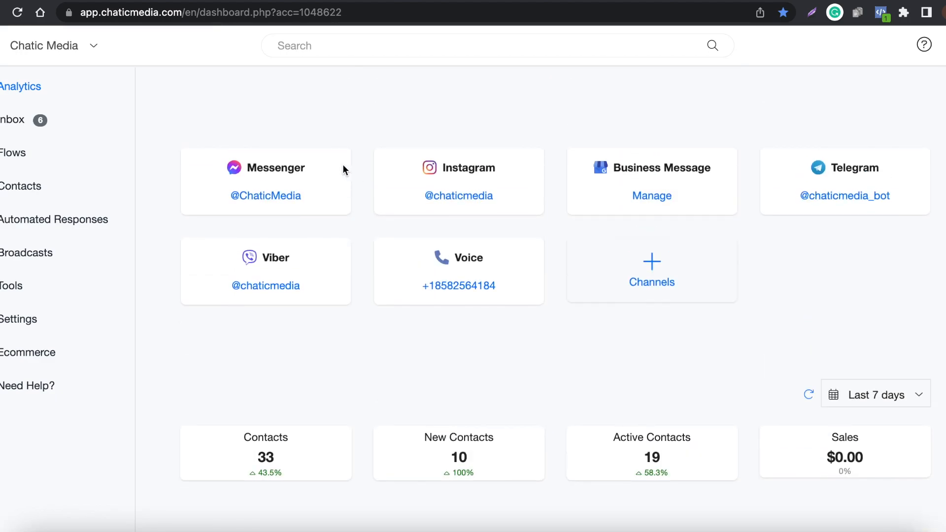
# - Open the OpenAI ChatGPT integration in the Chatic Media account's settings
pyautogui.click(20, 325)
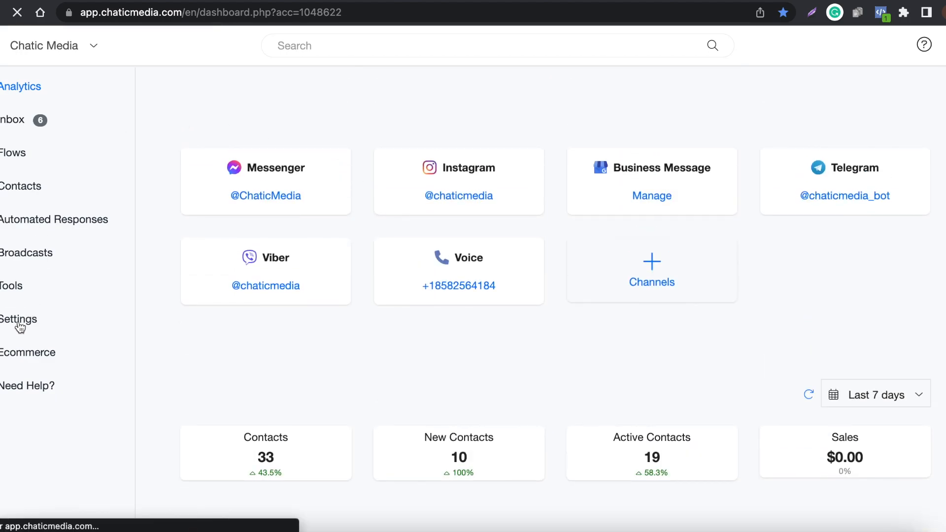
pyautogui.click(432, 154)
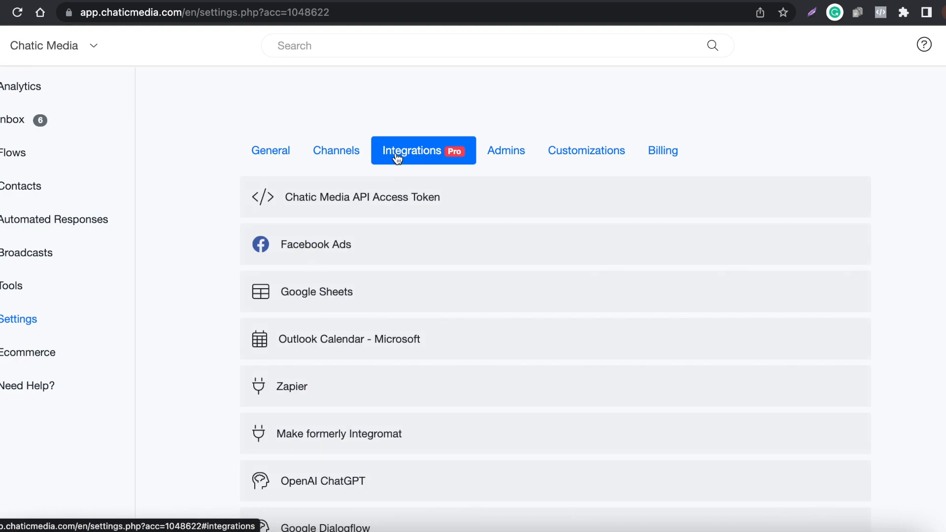
pyautogui.scroll(-2, 298, 388)
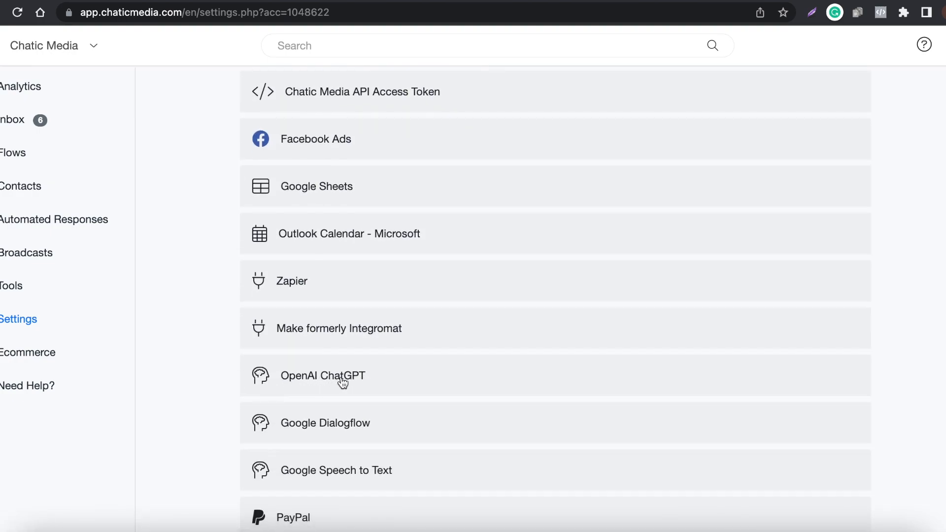
pyautogui.click(364, 383)
pyautogui.scroll(-2, 363, 384)
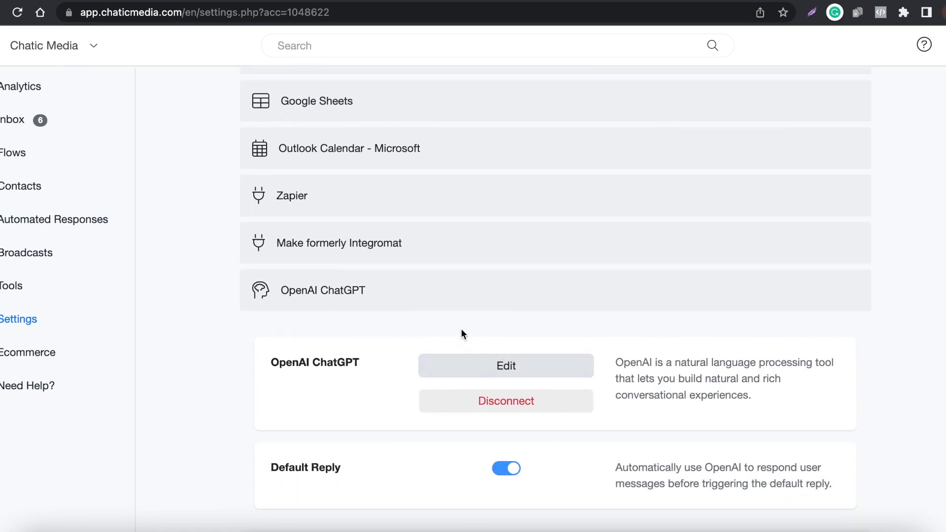
# - Switch to the Tom Duffy's Circus account's settings and start connecting its OpenAI ChatGPT integration
pyautogui.click(678, 3)
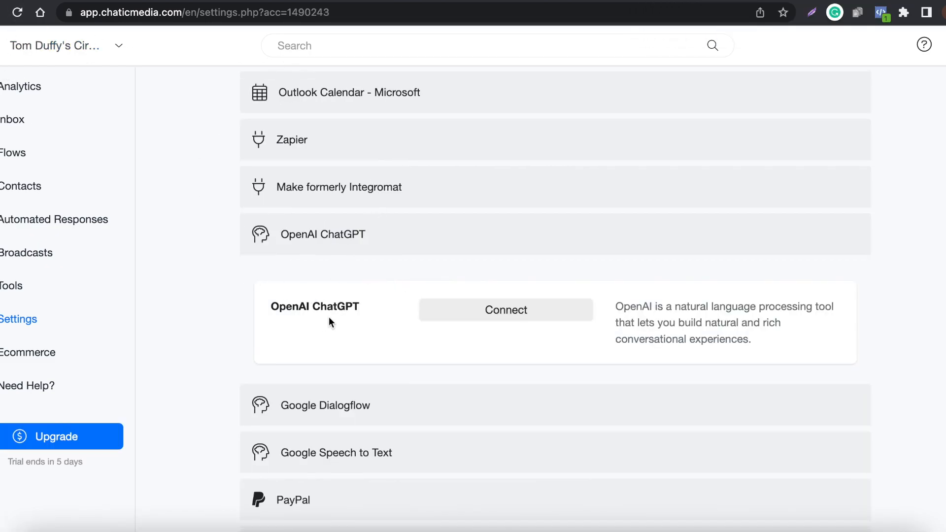
pyautogui.moveTo(271, 308); pyautogui.dragTo(361, 306)
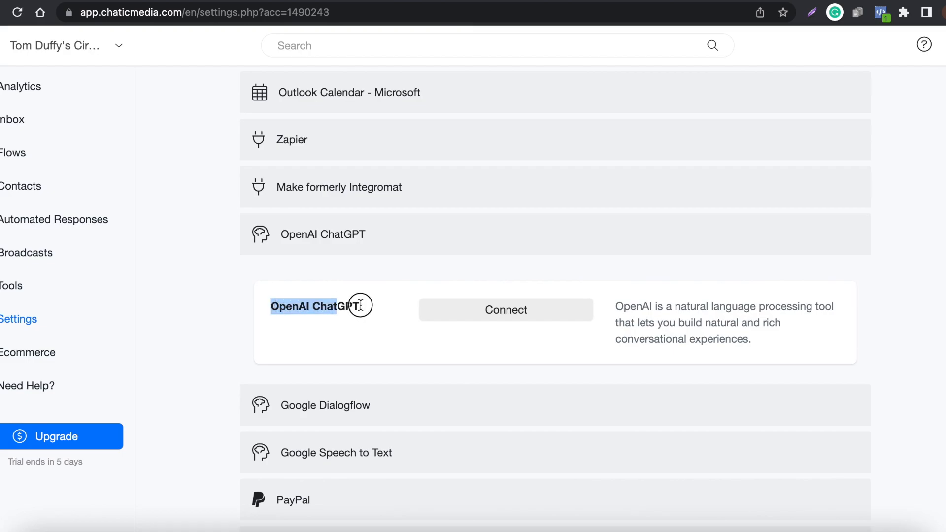
pyautogui.click(497, 308)
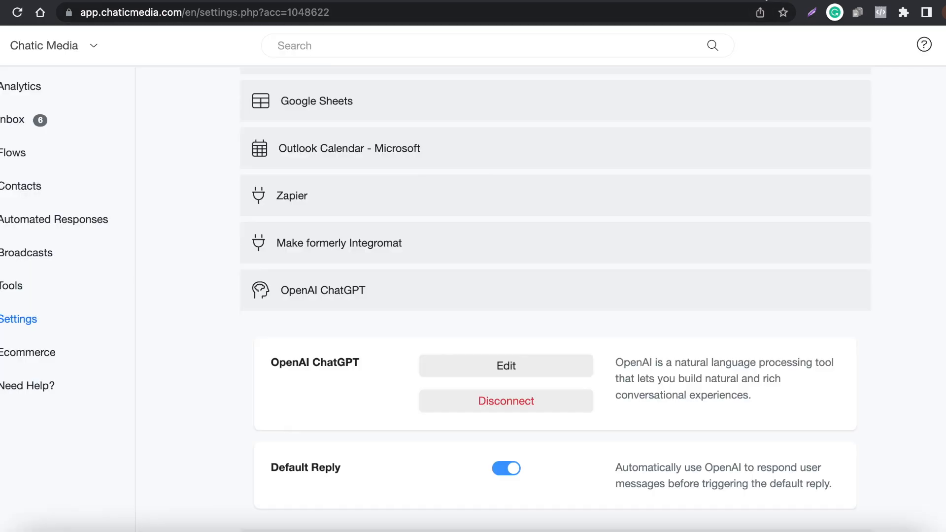
# - Open the Chatic Media account's existing OpenAI configuration and enlarge the Business Information box to read its text
pyautogui.click(477, 358)
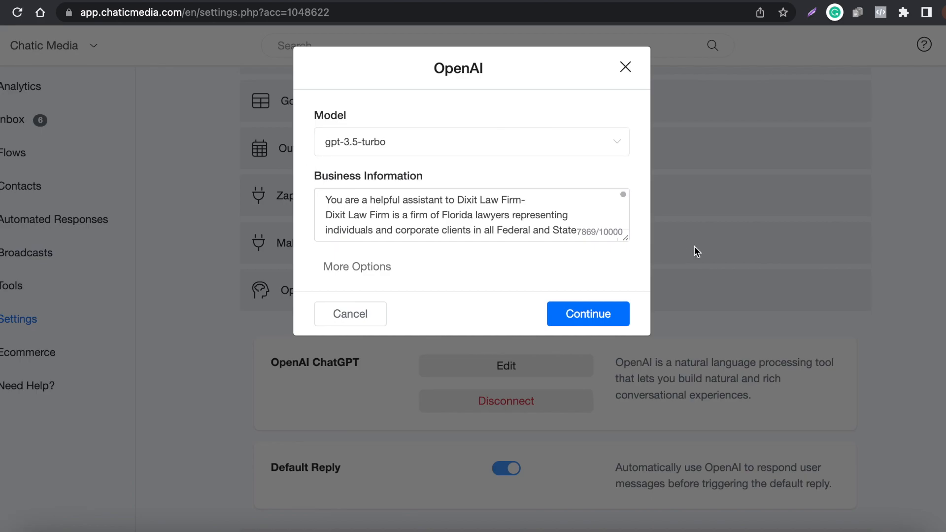
pyautogui.moveTo(624, 237); pyautogui.dragTo(610, 530)
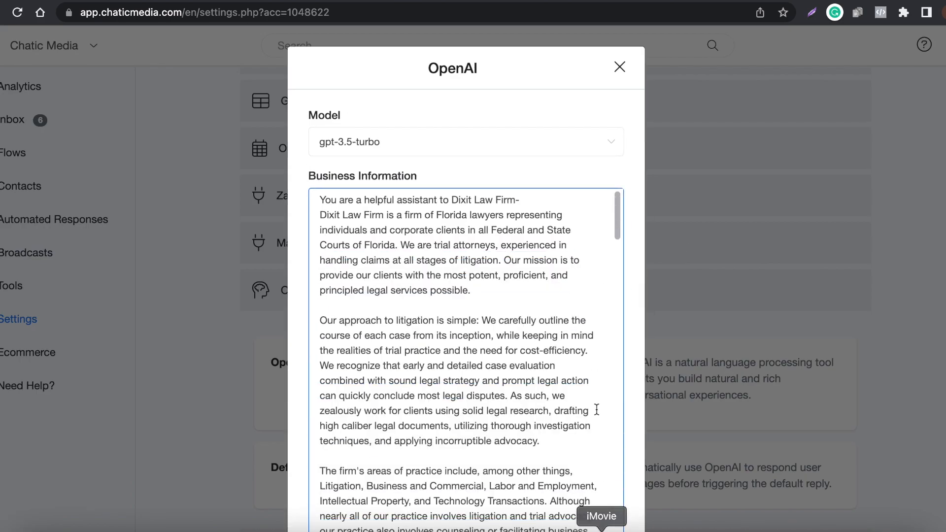
pyautogui.scroll(-3, 462, 298)
pyautogui.scroll(3, 390, 261)
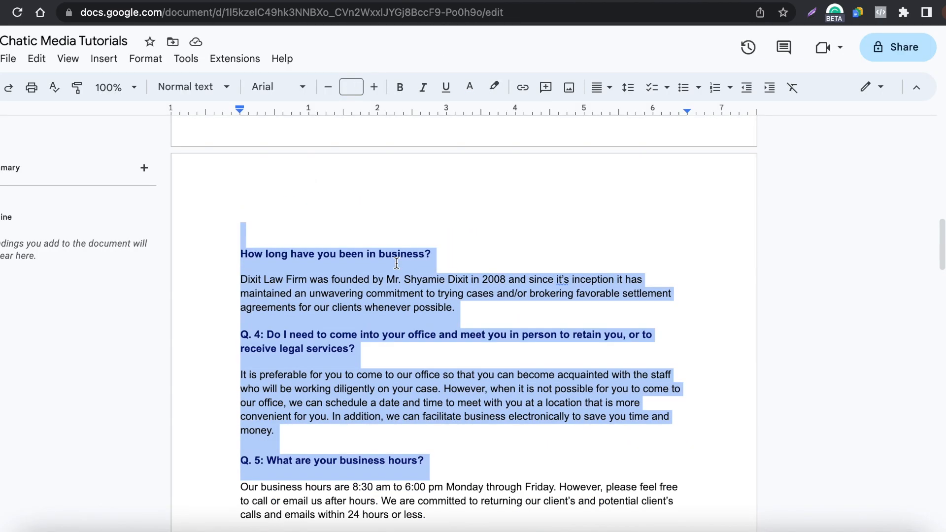
# - Compare the Dixit Law Firm text in the Google Docs source document with the OpenAI configuration's Business Information
pyautogui.scroll(10, 396, 263)
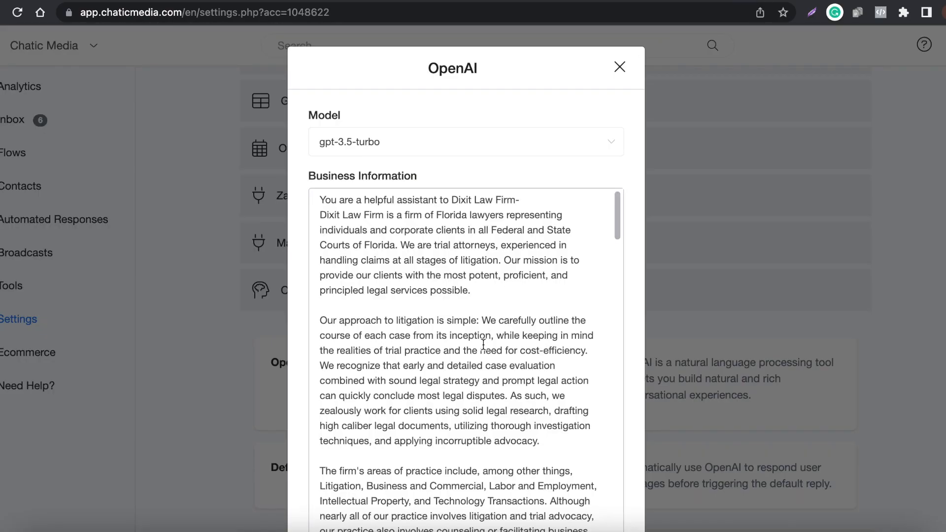
pyautogui.scroll(-10, 483, 341)
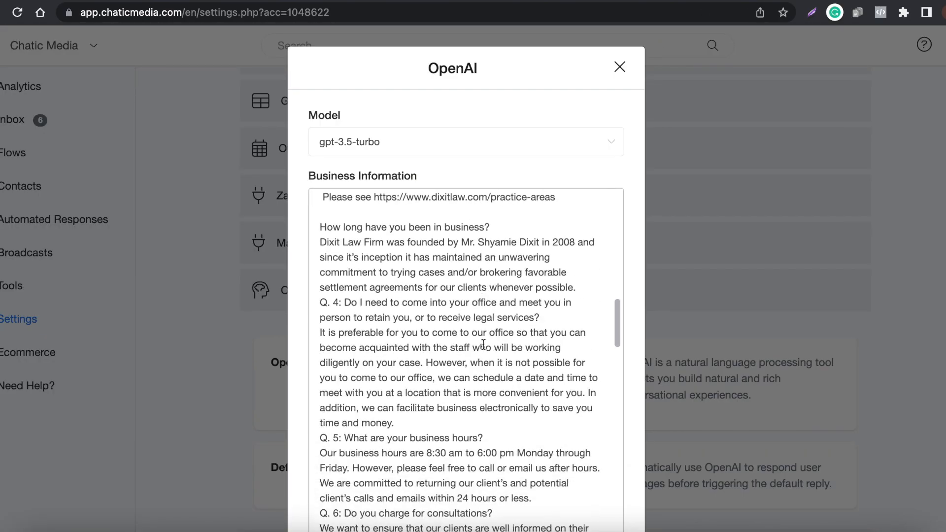
pyautogui.scroll(-15, 483, 341)
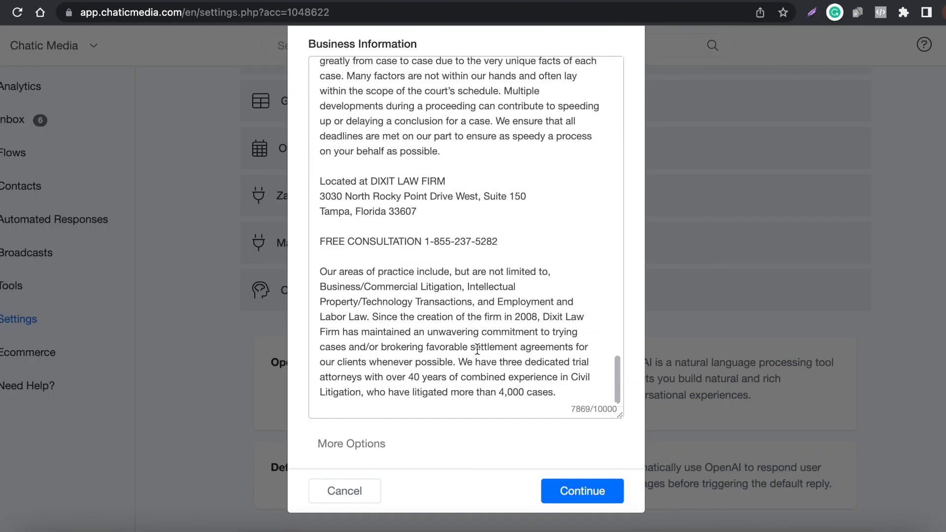
# - Show the additional OpenAI options, examine the Temperature setting and Business Information, and check the integration's Default Reply option
pyautogui.click(351, 443)
pyautogui.scroll(-1, 374, 453)
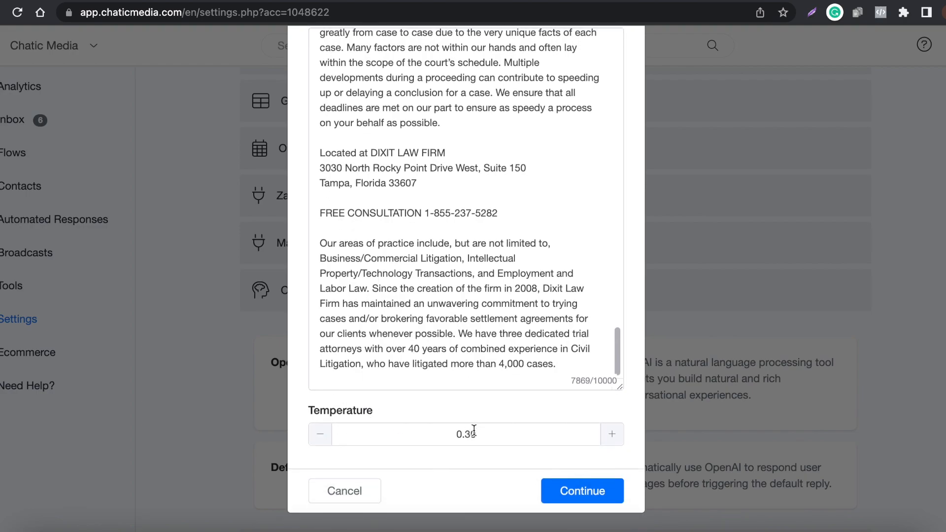
pyautogui.scroll(15, 439, 270)
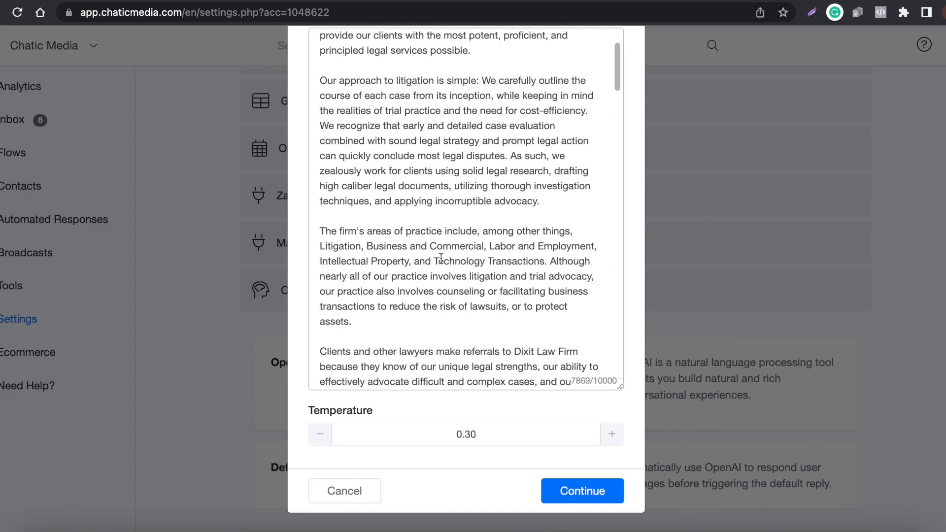
pyautogui.scroll(3, 577, 423)
pyautogui.scroll(-15, 572, 448)
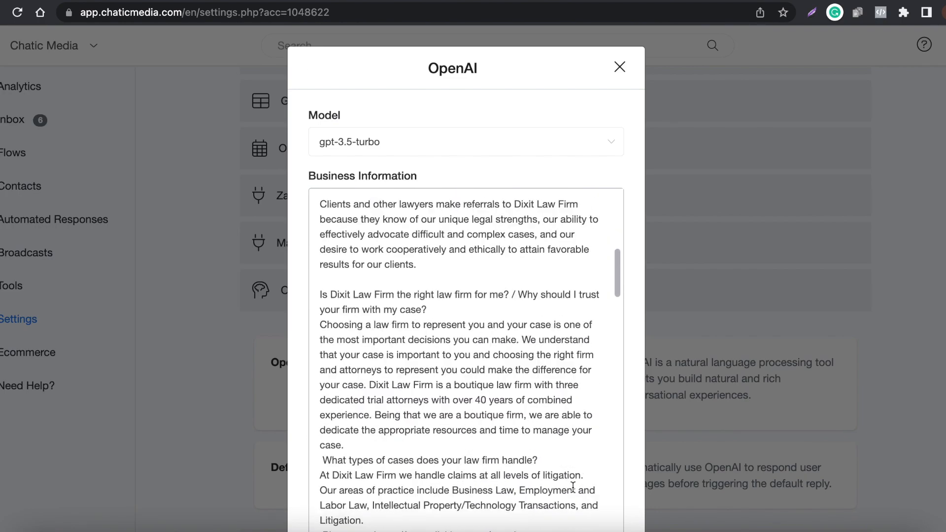
pyautogui.scroll(-15, 572, 449)
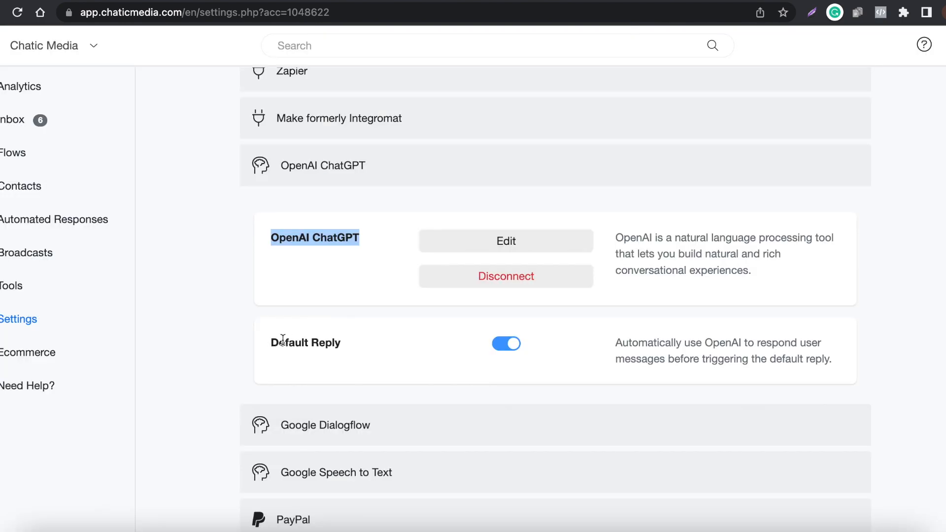
pyautogui.moveTo(272, 343); pyautogui.dragTo(475, 340)
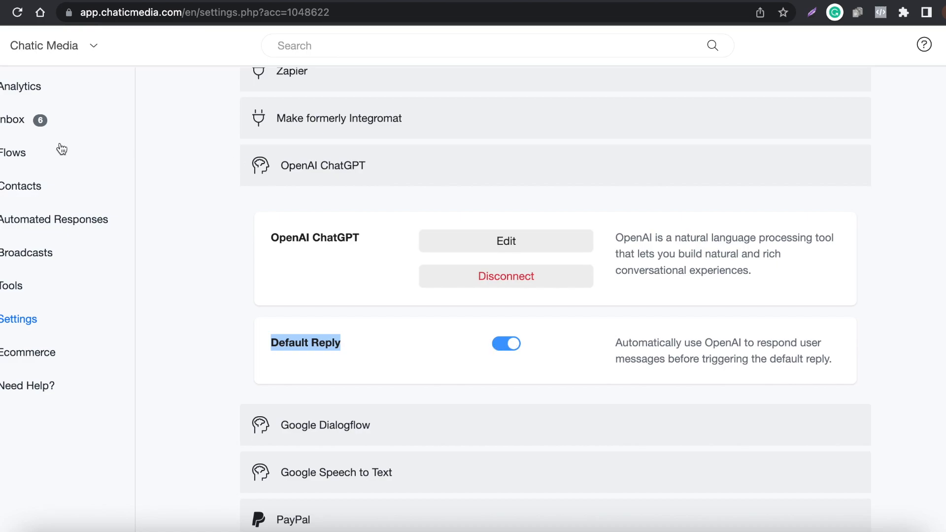
# - Open the Dixit Law Firm ChatGPT Welcome flow for editing from the account's flows
pyautogui.click(7, 152)
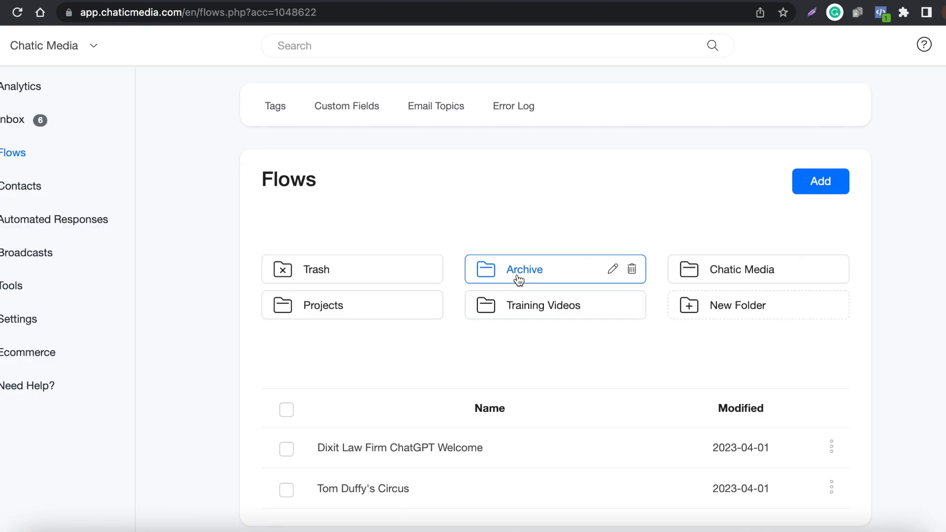
pyautogui.scroll(-3, 581, 352)
pyautogui.click(831, 308)
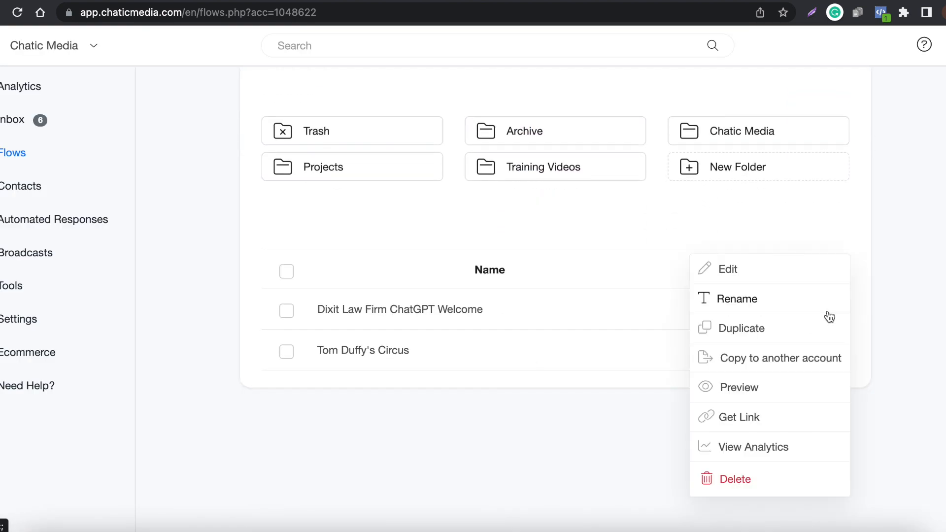
pyautogui.click(735, 278)
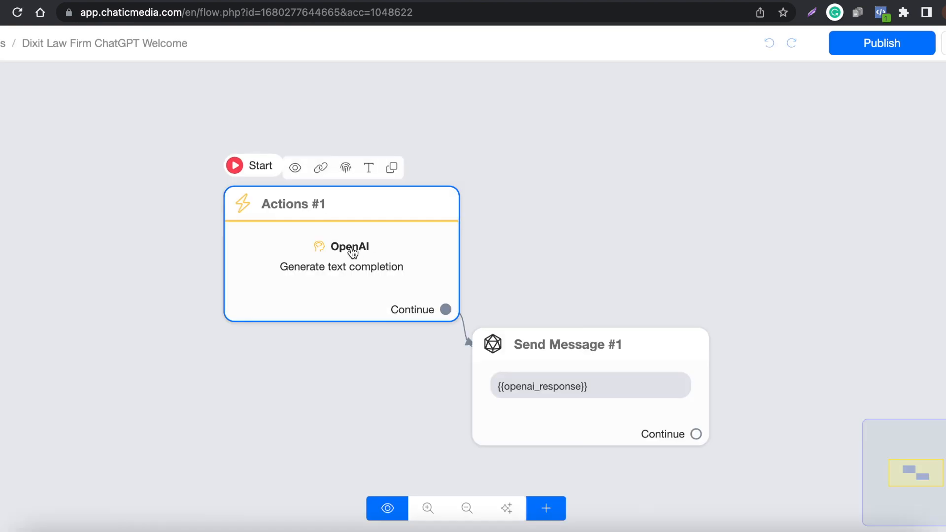
# - Find OpenAI among the actions available to the Actions #1 block and open the settings of its existing OpenAI action
pyautogui.click(350, 250)
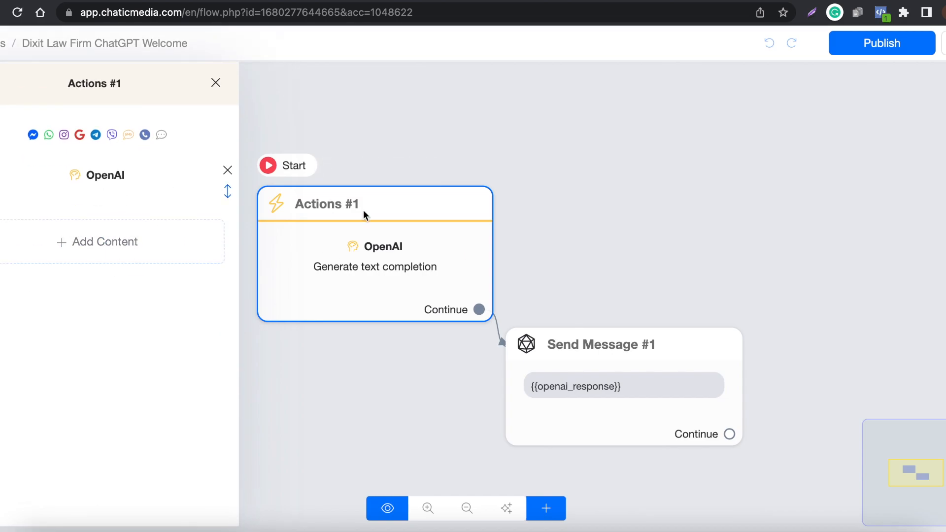
pyautogui.click(112, 246)
pyautogui.click(59, 288)
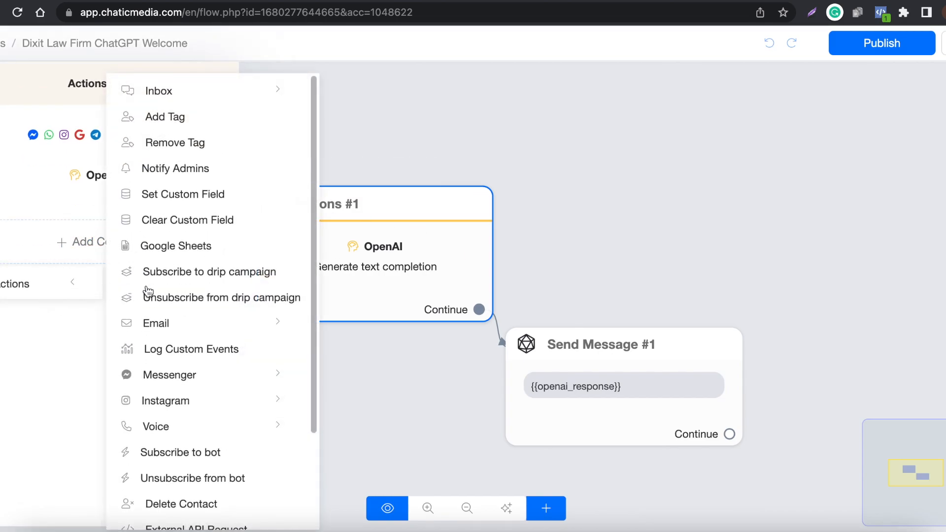
pyautogui.scroll(-3, 261, 363)
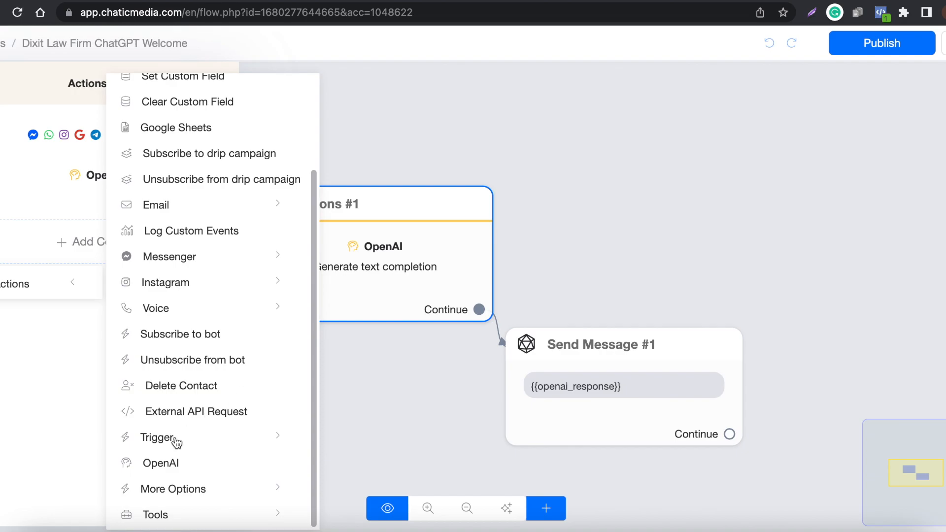
pyautogui.click(173, 469)
pyautogui.click(113, 182)
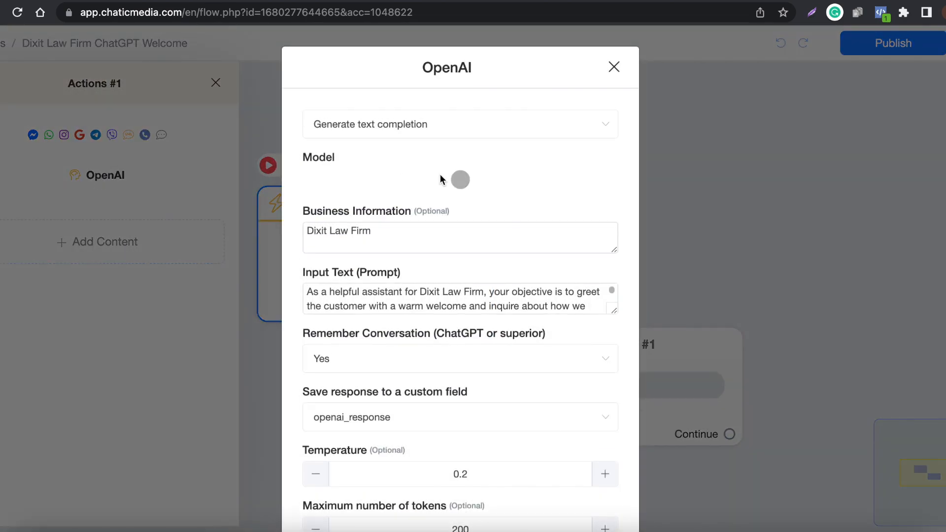
# - Select Generate text completion for the OpenAI action, then examine its Business Information and enlarge the Input Text box to read the welcome prompt
pyautogui.click(401, 129)
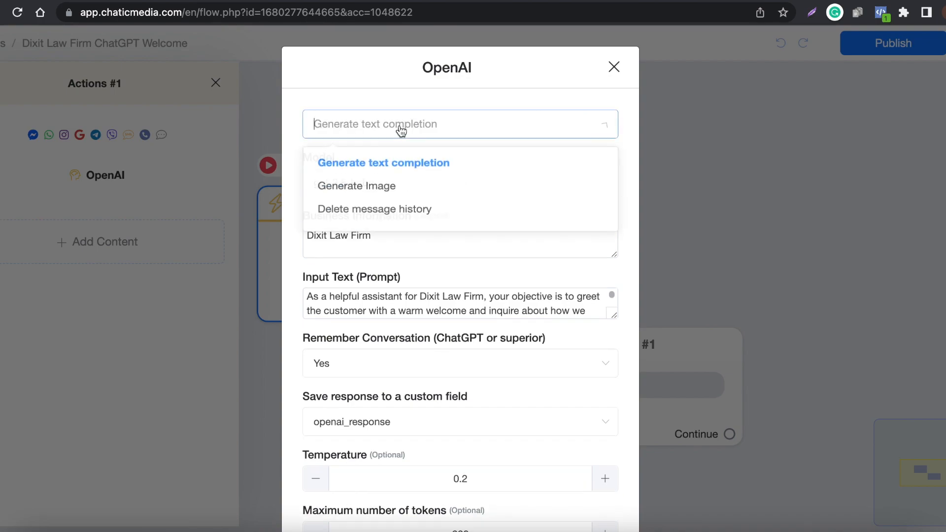
pyautogui.click(372, 165)
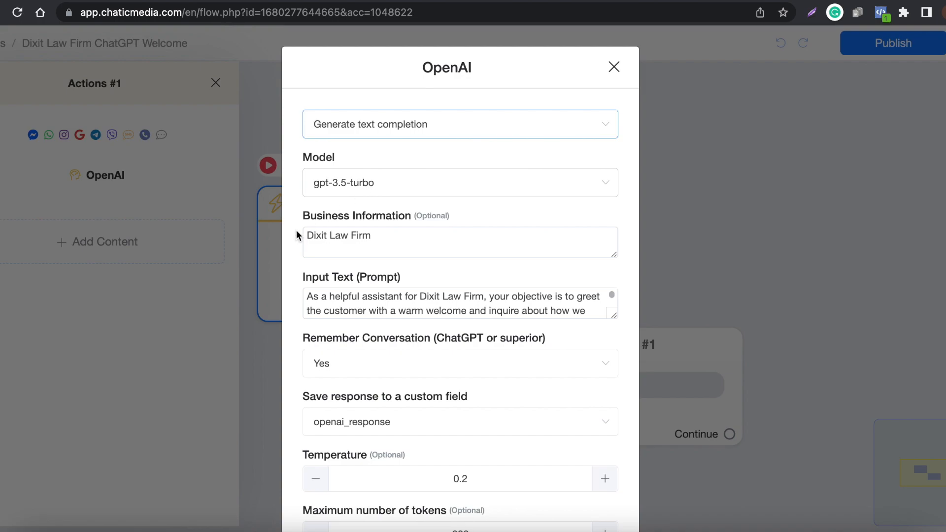
pyautogui.moveTo(430, 232); pyautogui.dragTo(281, 236)
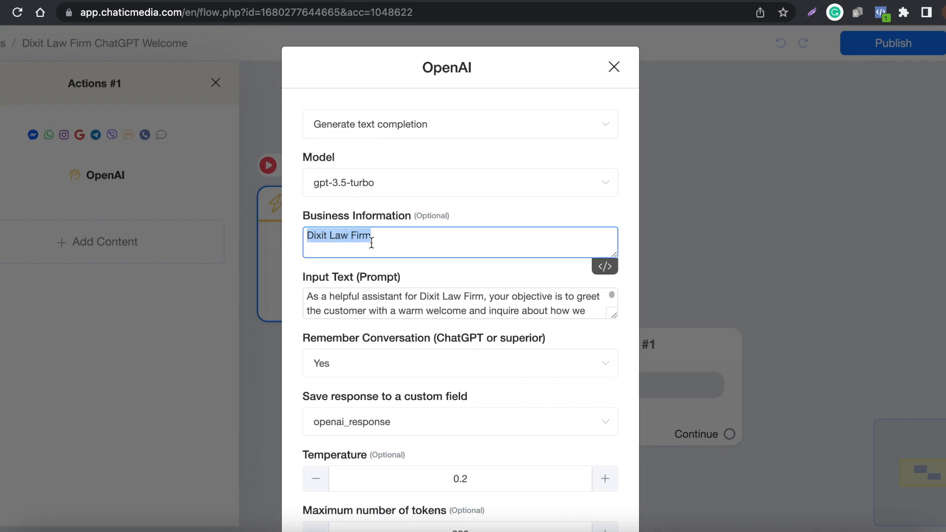
pyautogui.moveTo(614, 315); pyautogui.dragTo(615, 455)
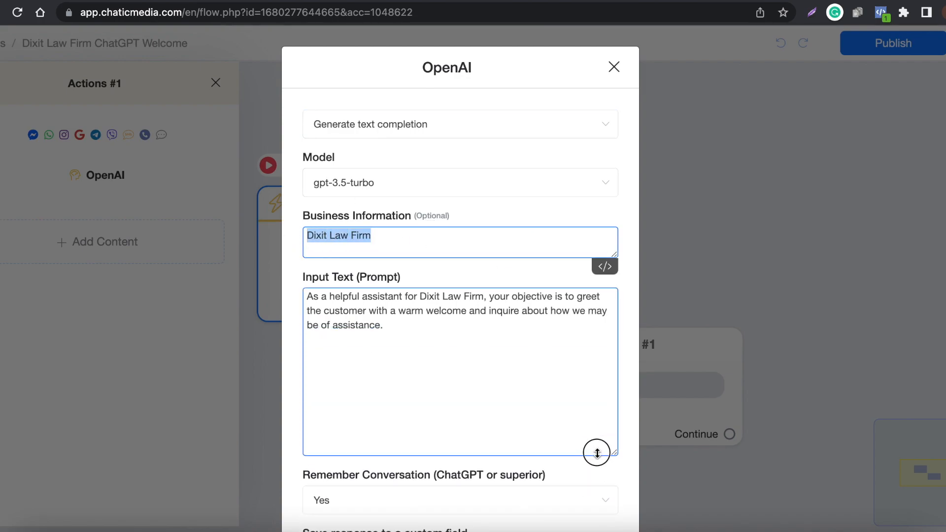
pyautogui.moveTo(443, 334); pyautogui.dragTo(271, 288)
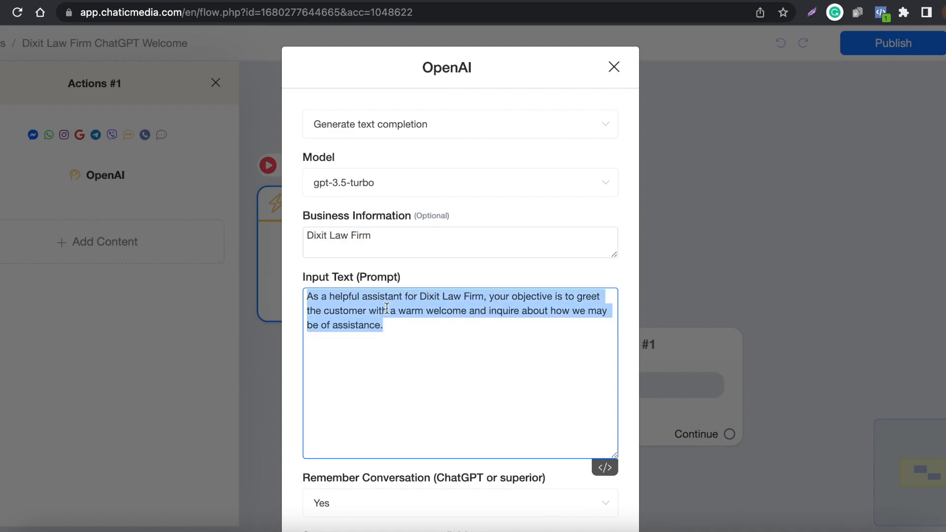
pyautogui.click(509, 314)
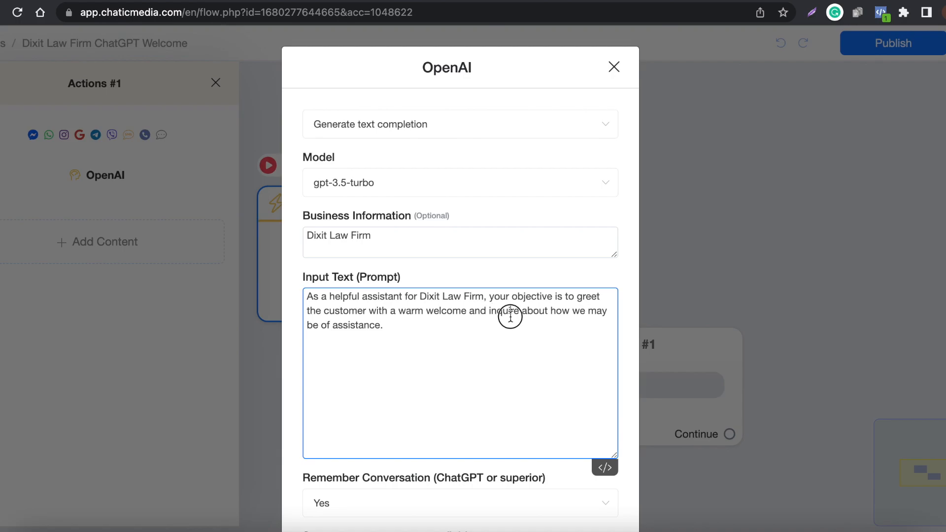
pyautogui.moveTo(441, 339); pyautogui.dragTo(294, 307)
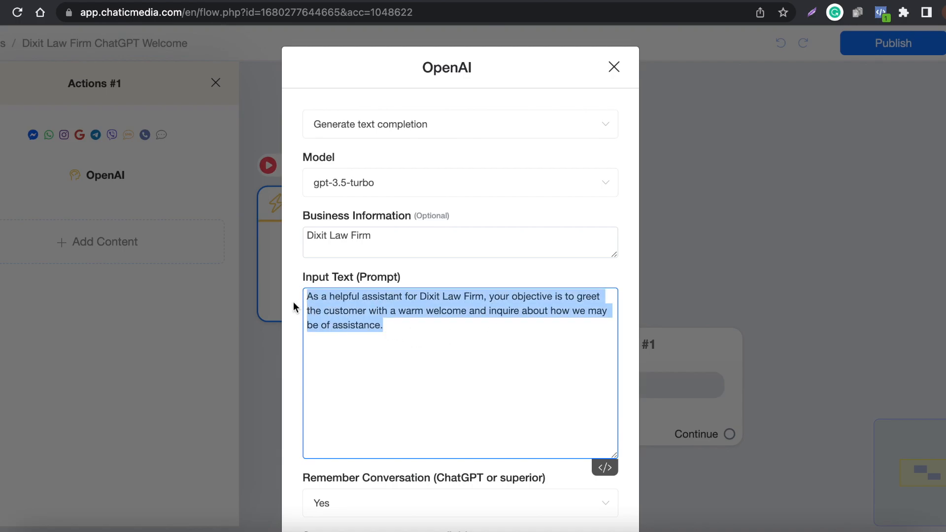
# - Review the OpenAI action's conversation memory, response custom field, temperature and maximum token settings, and save the action
pyautogui.scroll(-3, 380, 301)
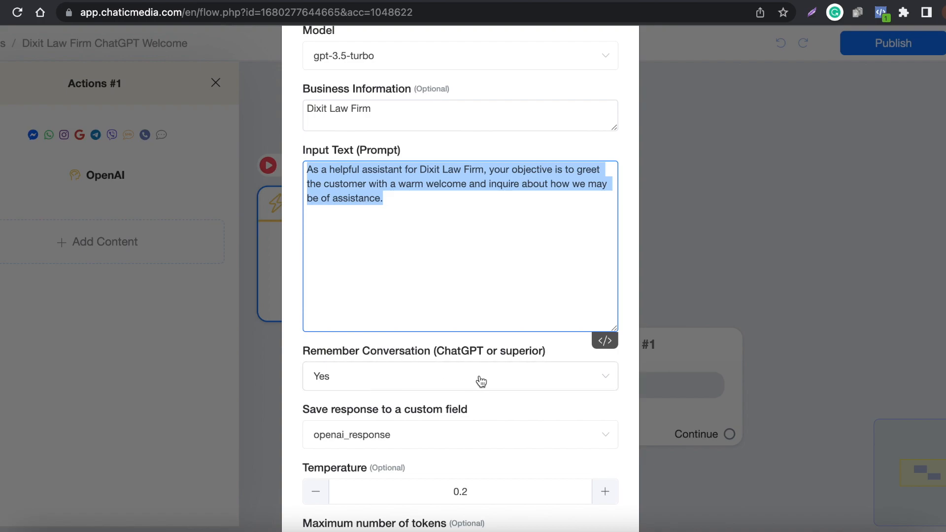
pyautogui.scroll(-3, 481, 383)
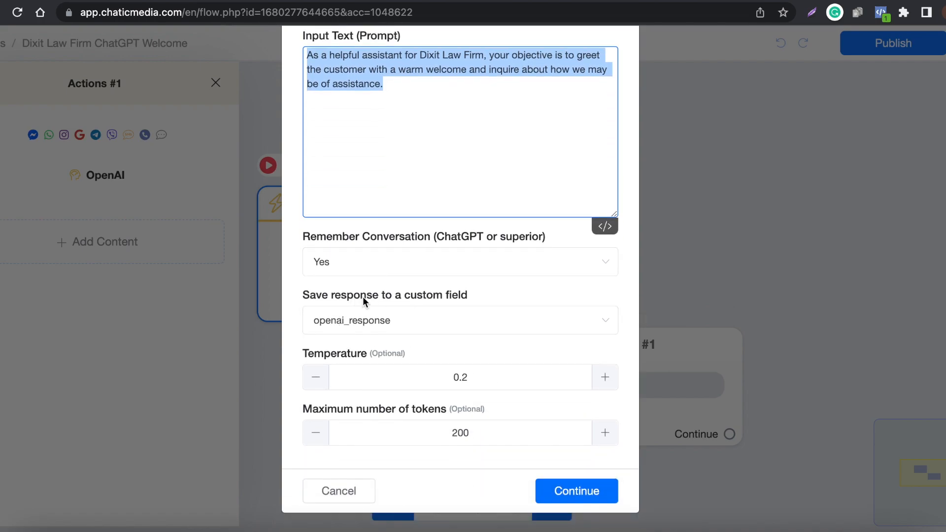
pyautogui.scroll(2, 394, 150)
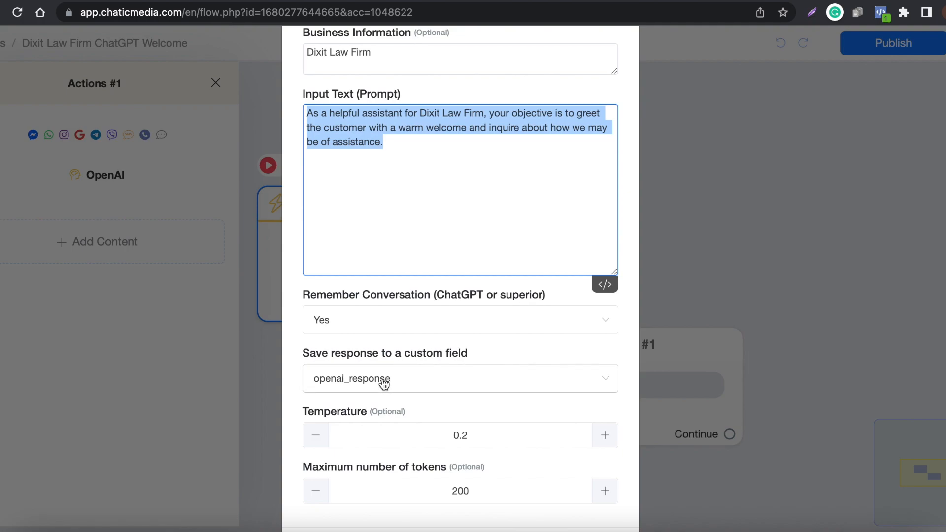
pyautogui.scroll(-1, 454, 399)
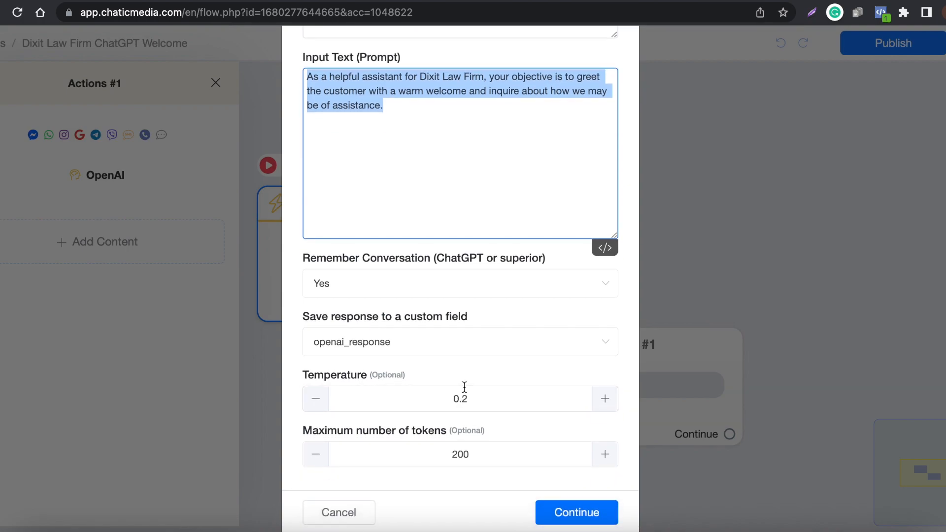
pyautogui.click(575, 513)
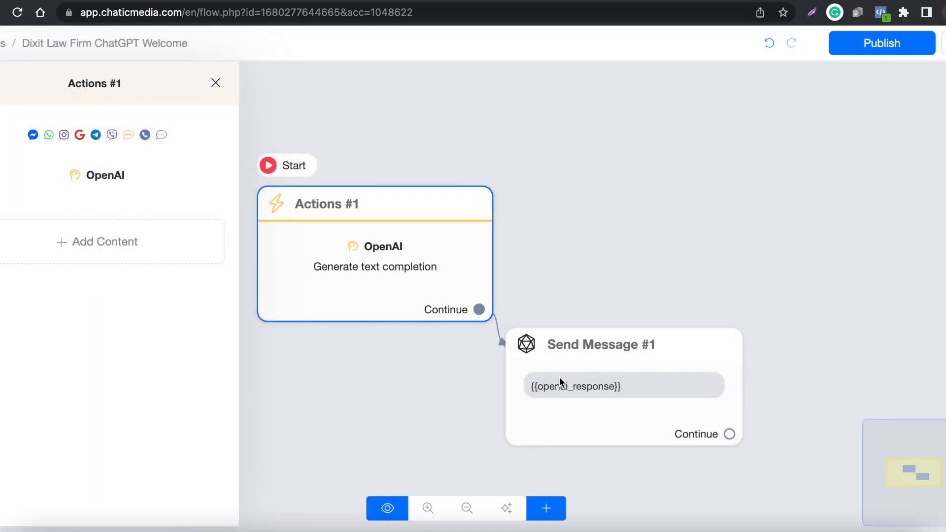
# - Open the Send Message #1 block and its {{openai_response}} message text for editing
pyautogui.click(655, 377)
pyautogui.rightClick(635, 374)
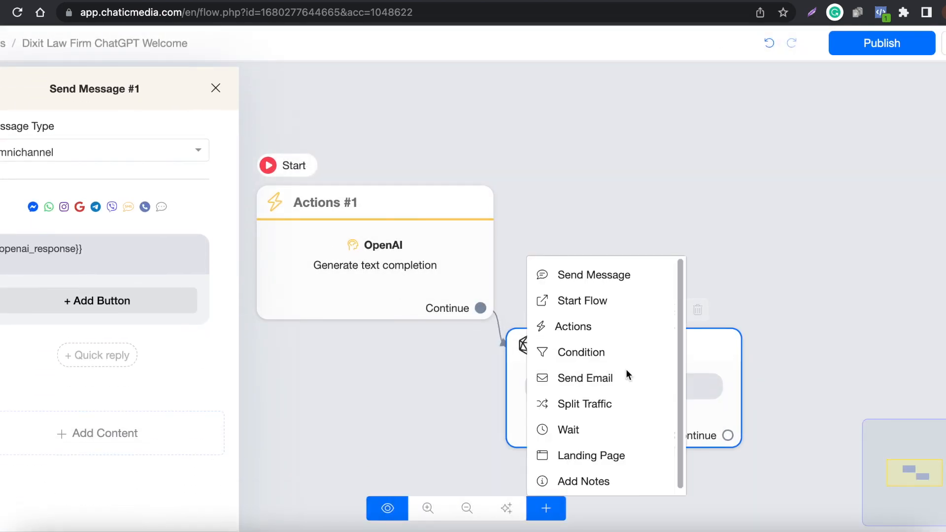
pyautogui.click(804, 215)
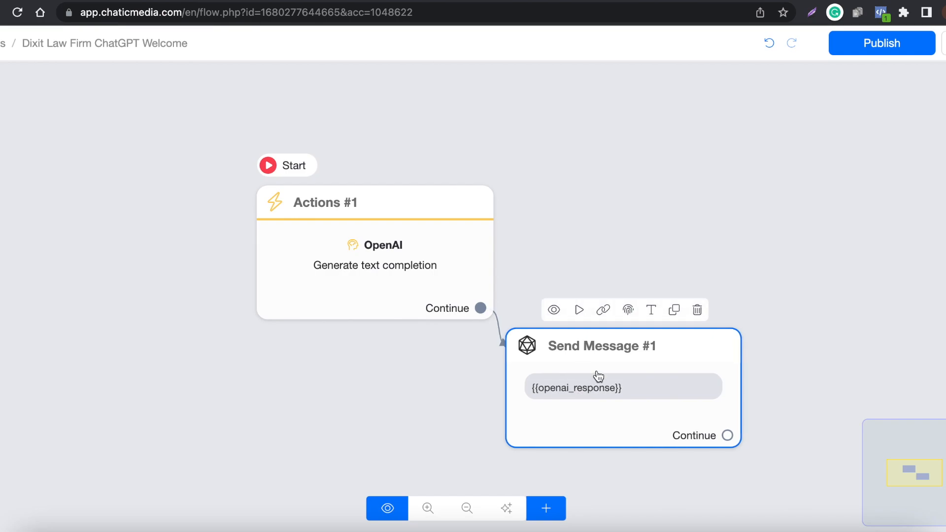
pyautogui.click(595, 375)
pyautogui.click(102, 242)
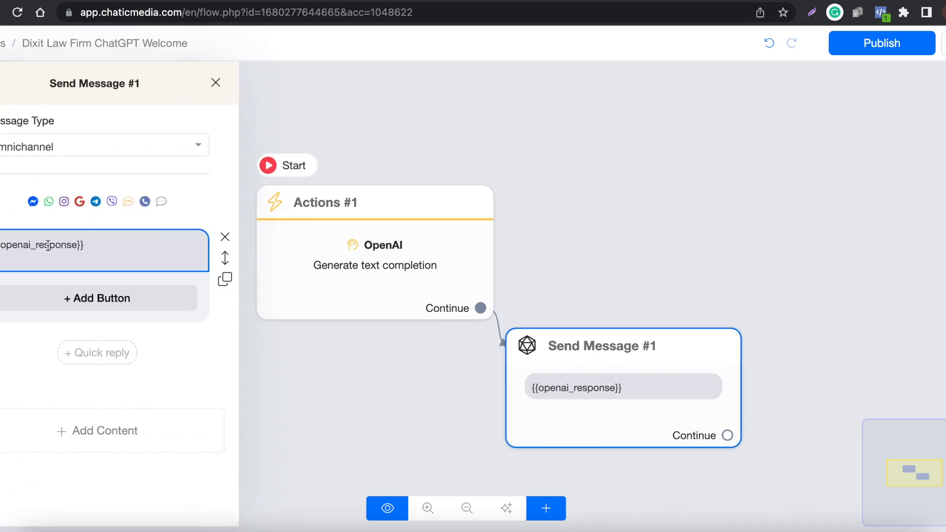
# - Clear the Send Message #1 text and re-insert the {{openai_response}} custom field as its message
pyautogui.click(592, 376)
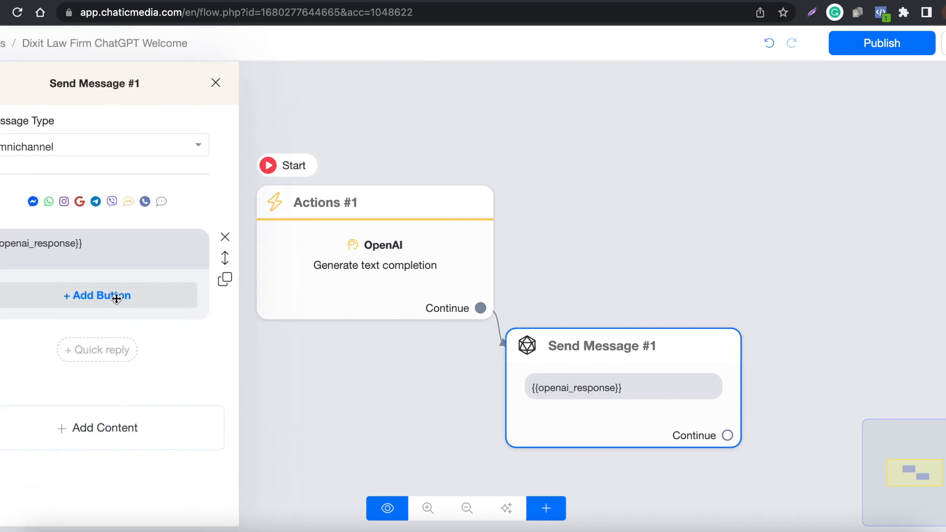
pyautogui.moveTo(120, 253); pyautogui.dragTo(1, 246)
pyautogui.press('BackSpace')
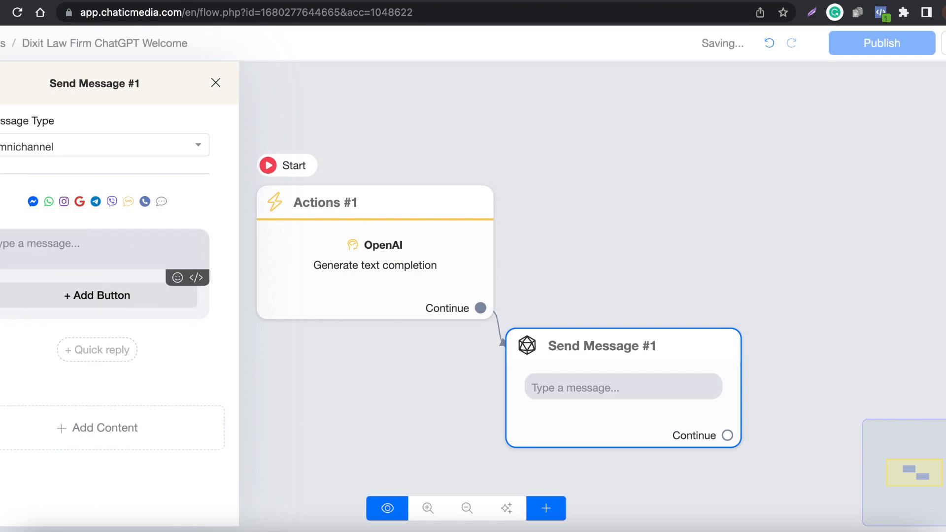
pyautogui.write('{ope')
pyautogui.click(44, 324)
pyautogui.click(671, 260)
# - Recheck and save the OpenAI action's settings in the Actions #1 block, and publish the flow
pyautogui.click(444, 300)
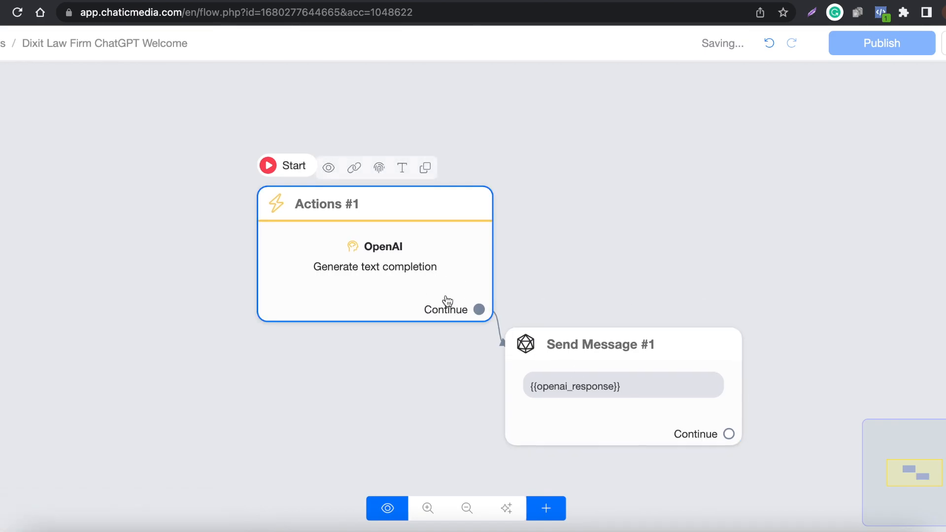
pyautogui.click(105, 176)
pyautogui.scroll(-3, 397, 345)
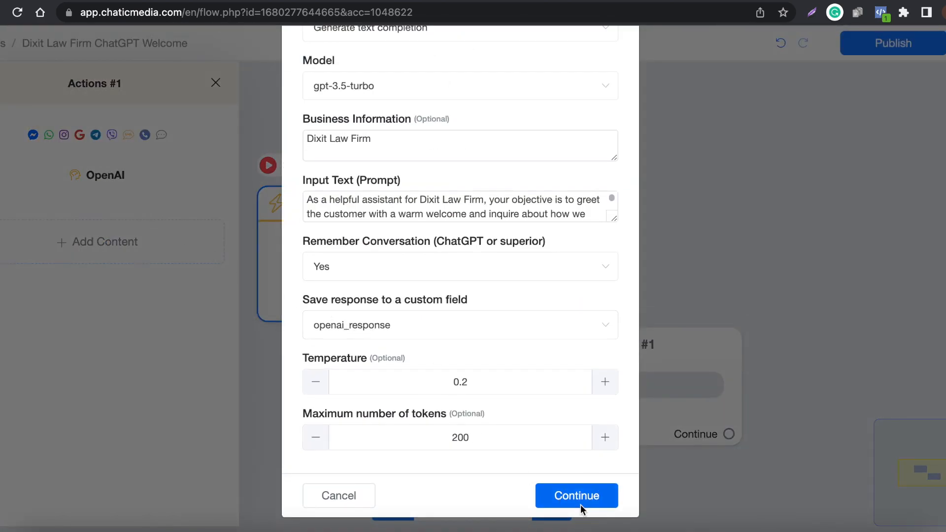
pyautogui.click(576, 495)
pyautogui.click(863, 49)
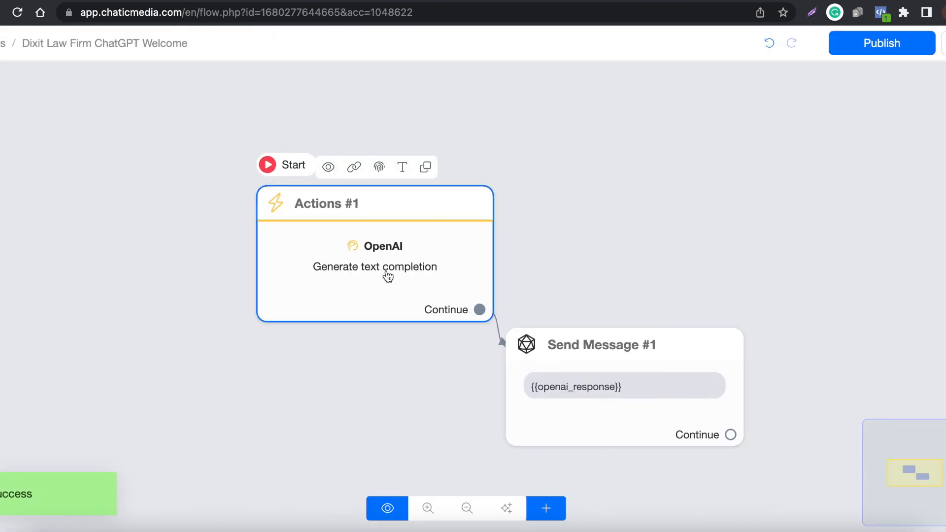
# - Switch to the Dixit Law Firm website, go to its home page and copy the page address
pyautogui.click(413, 1)
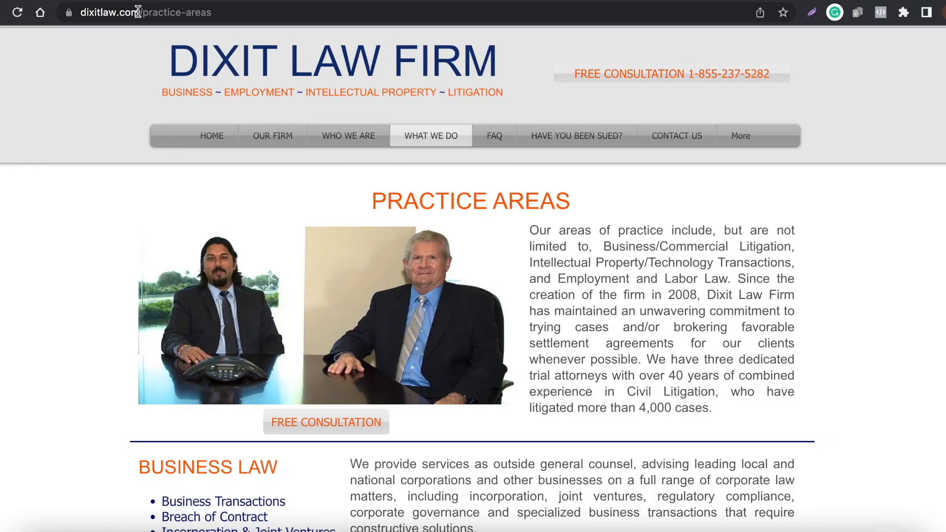
pyautogui.click(189, 140)
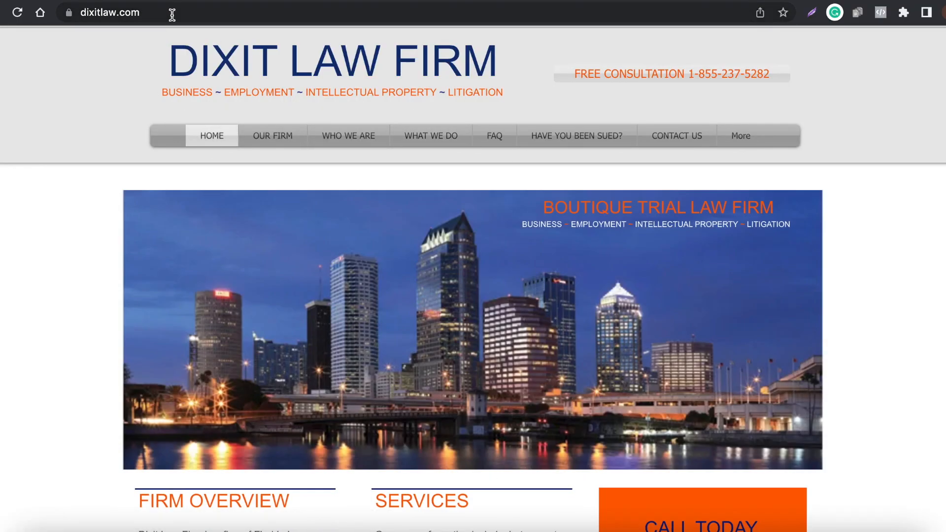
pyautogui.click(109, 11)
pyautogui.hotkey('ctrl', 'c')
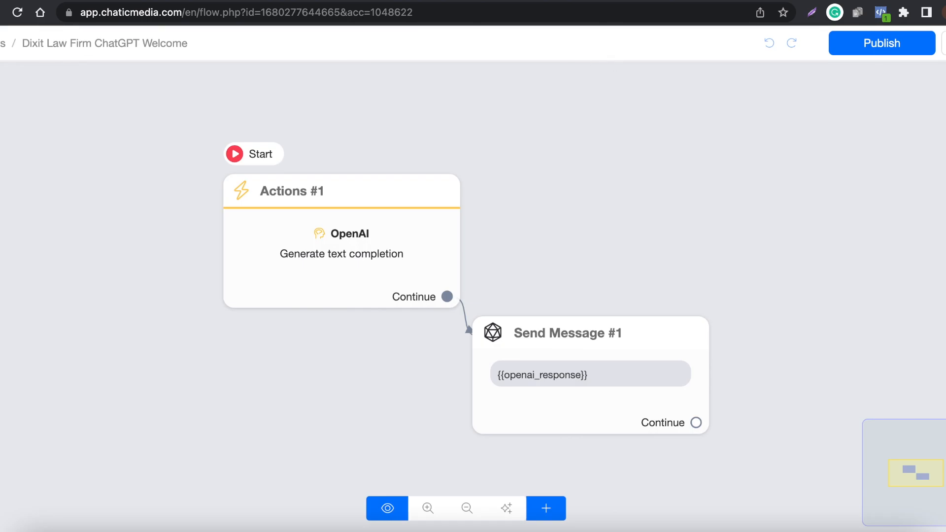
# - Leave the flow in Chatic Media and open the website simulator from the available tools
pyautogui.click(1, 44)
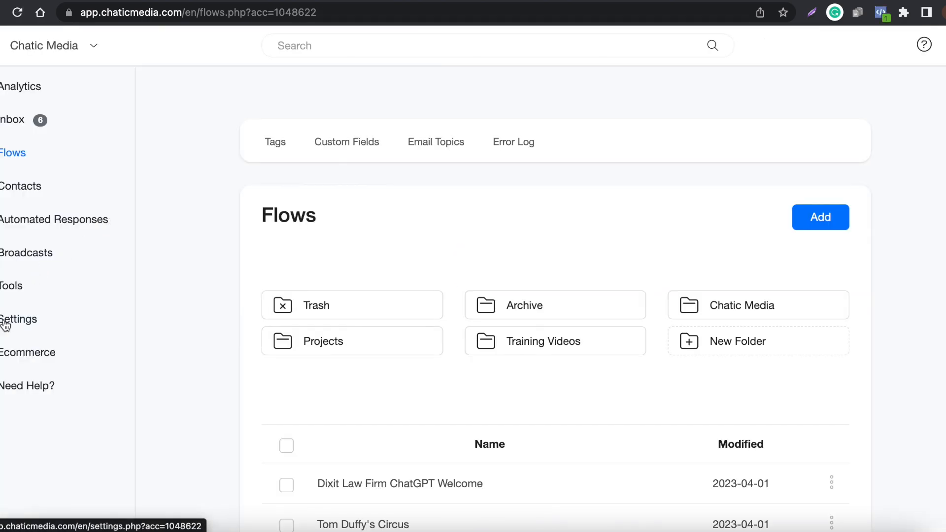
pyautogui.click(7, 325)
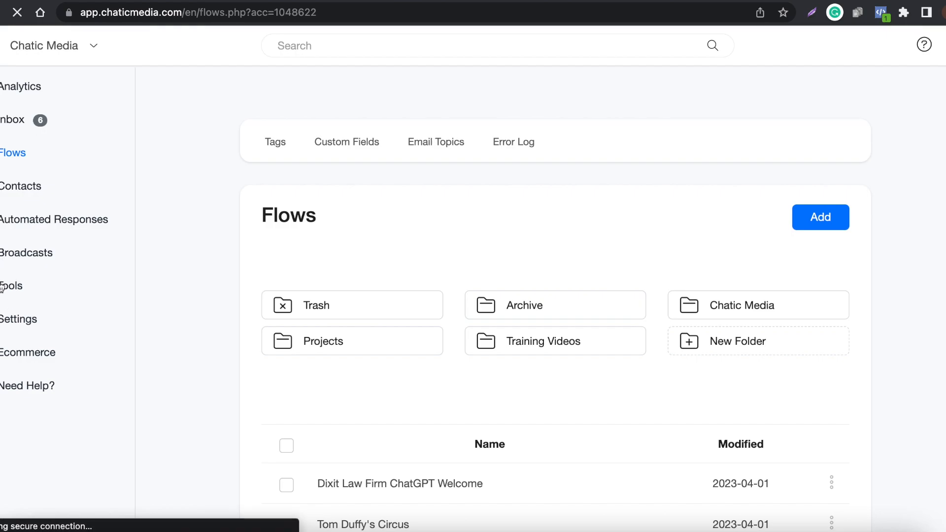
pyautogui.scroll(-10, 327, 338)
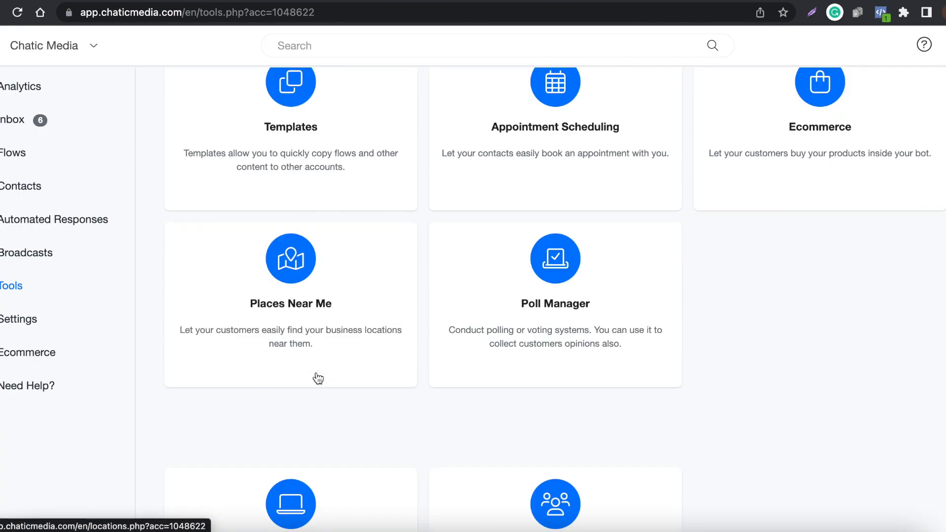
pyautogui.scroll(-7, 317, 378)
pyautogui.click(298, 202)
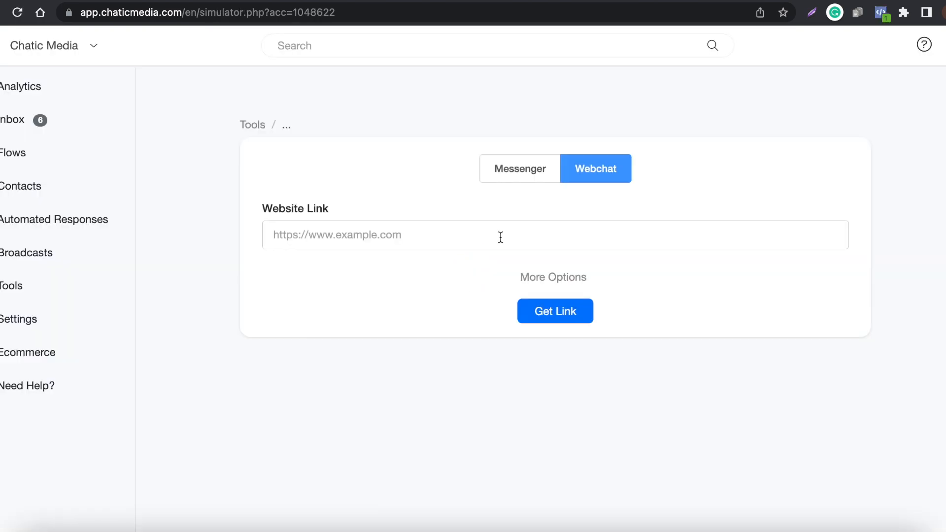
pyautogui.click(406, 233)
pyautogui.hotkey('ctrl', 'v')
pyautogui.click(548, 276)
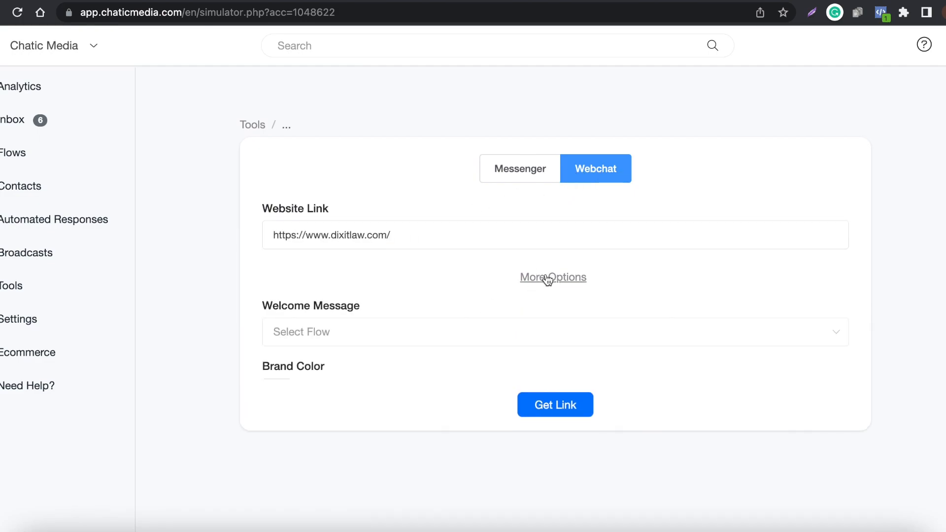
pyautogui.click(322, 333)
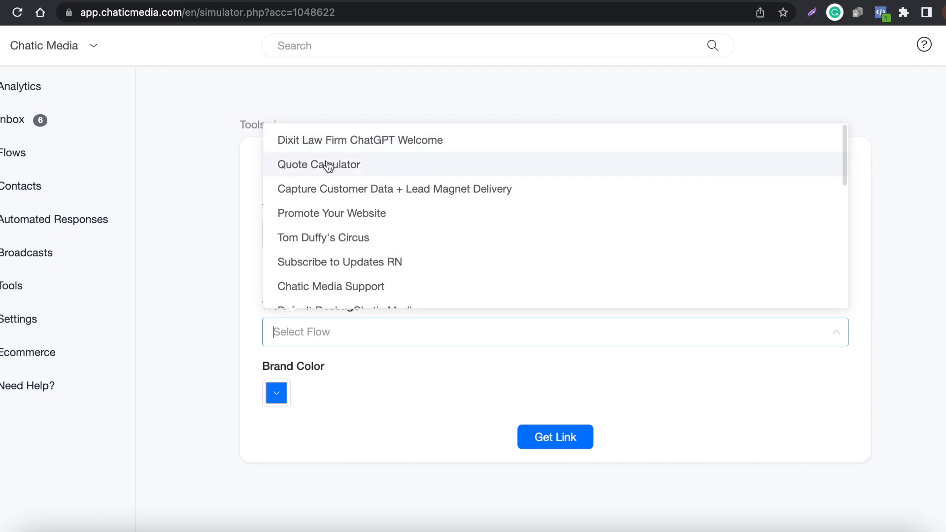
pyautogui.scroll(-2, 372, 244)
pyautogui.scroll(-2, 373, 242)
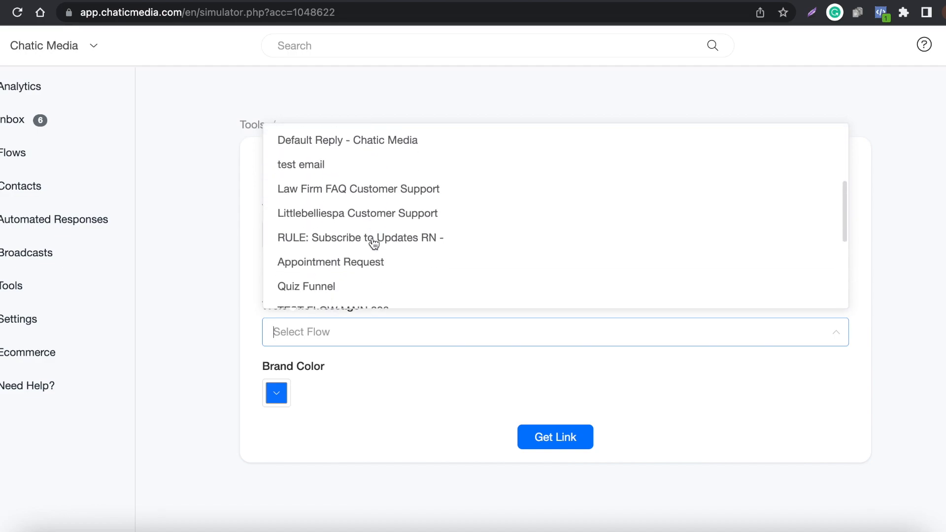
pyautogui.scroll(5, 367, 239)
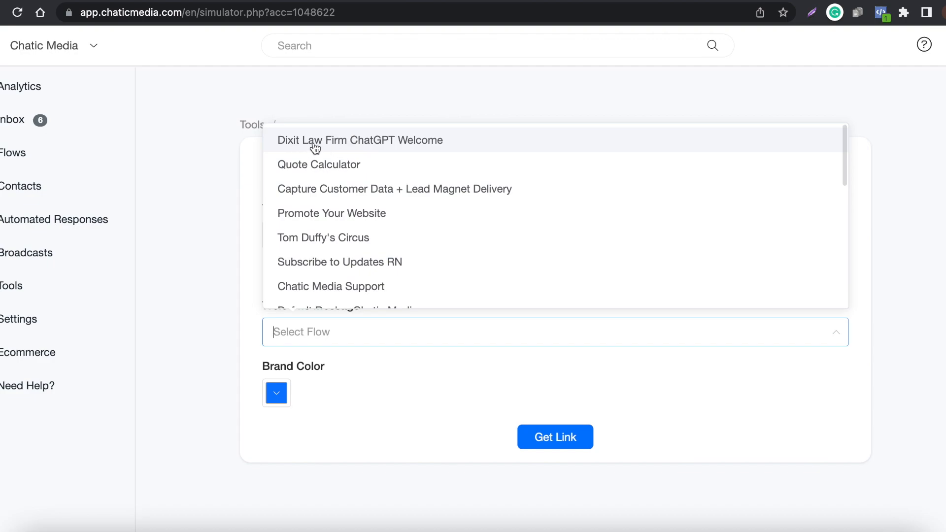
pyautogui.click(405, 143)
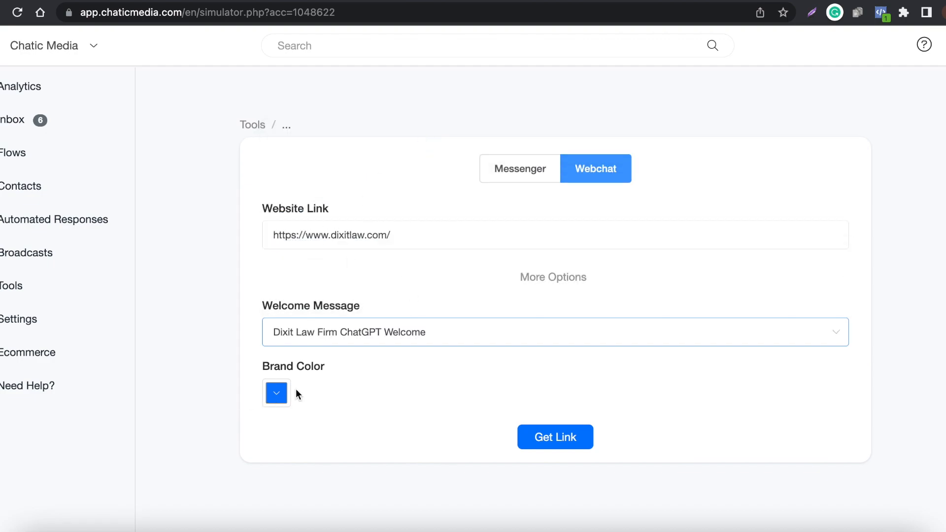
# - Match the webchat's Brand Color to the law firm website's orange using #F5670E, and generate the simulator link
pyautogui.click(408, 1)
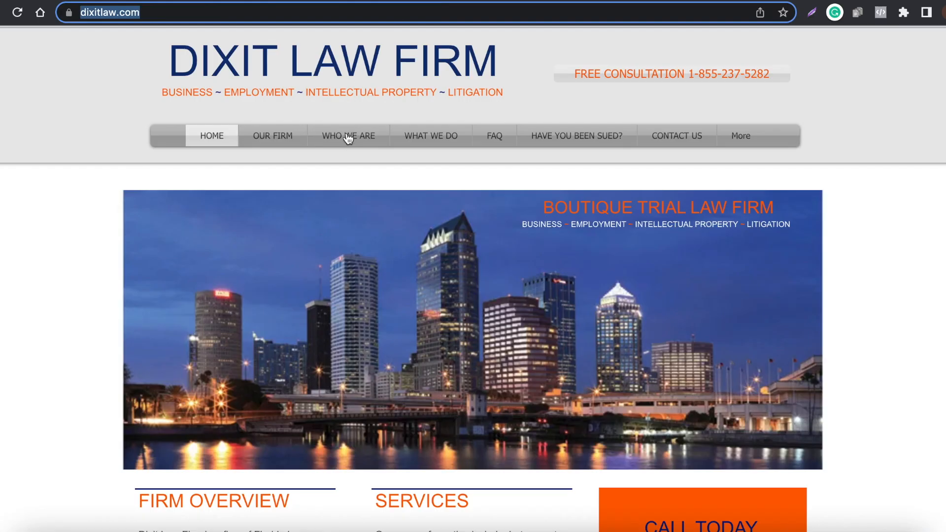
pyautogui.scroll(-6, 207, 236)
pyautogui.scroll(1, 659, 296)
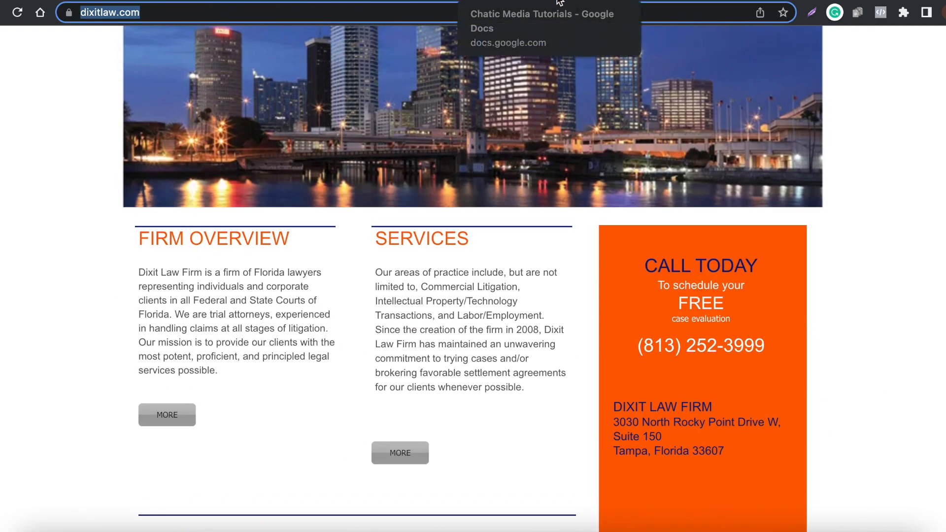
pyautogui.click(593, 1)
pyautogui.click(409, 1)
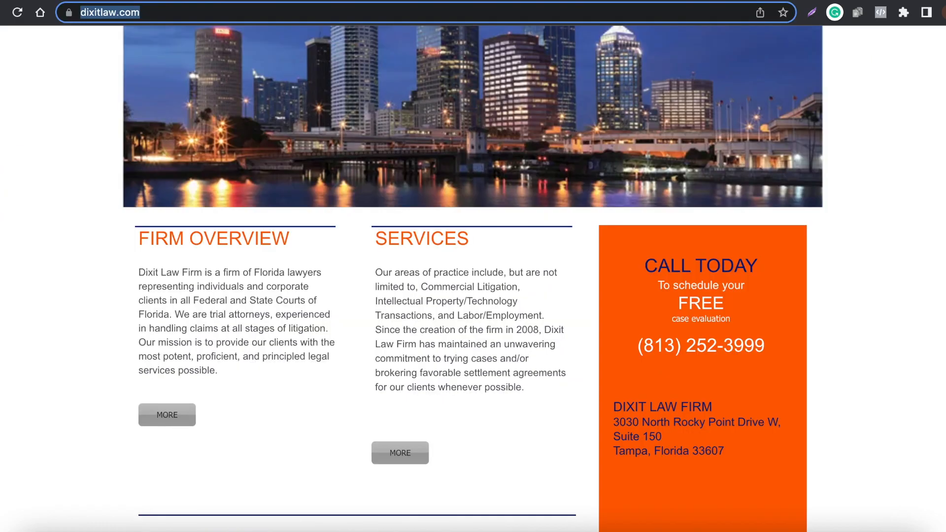
pyautogui.click(497, 1)
pyautogui.click(373, 390)
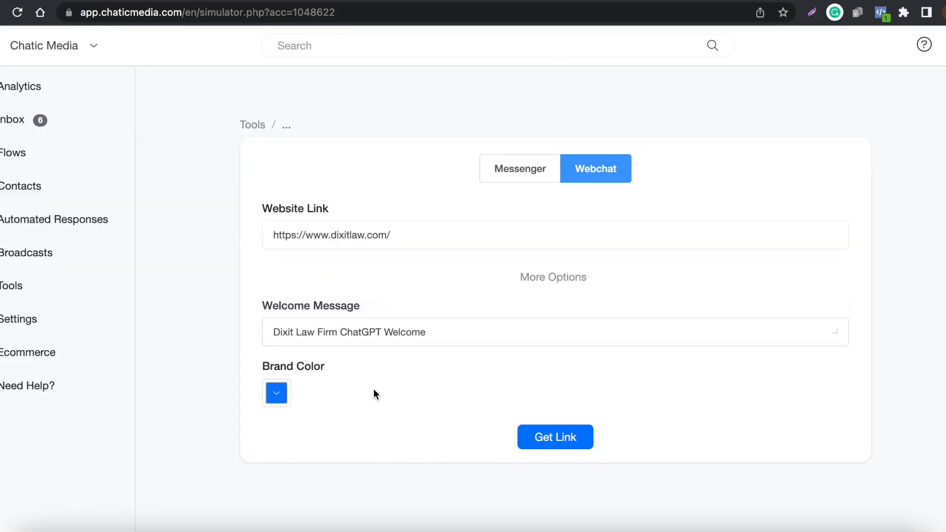
pyautogui.click(276, 396)
pyautogui.moveTo(376, 297); pyautogui.dragTo(363, 224)
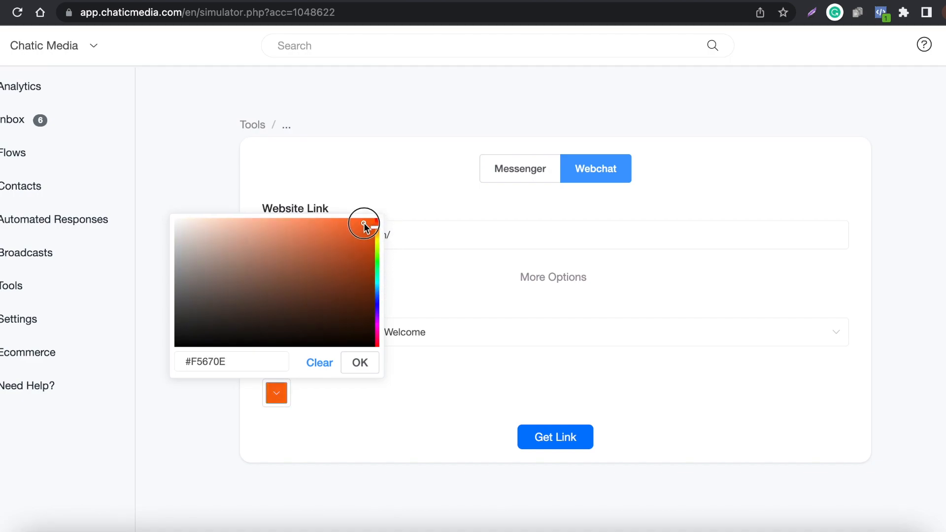
pyautogui.click(353, 362)
pyautogui.click(542, 436)
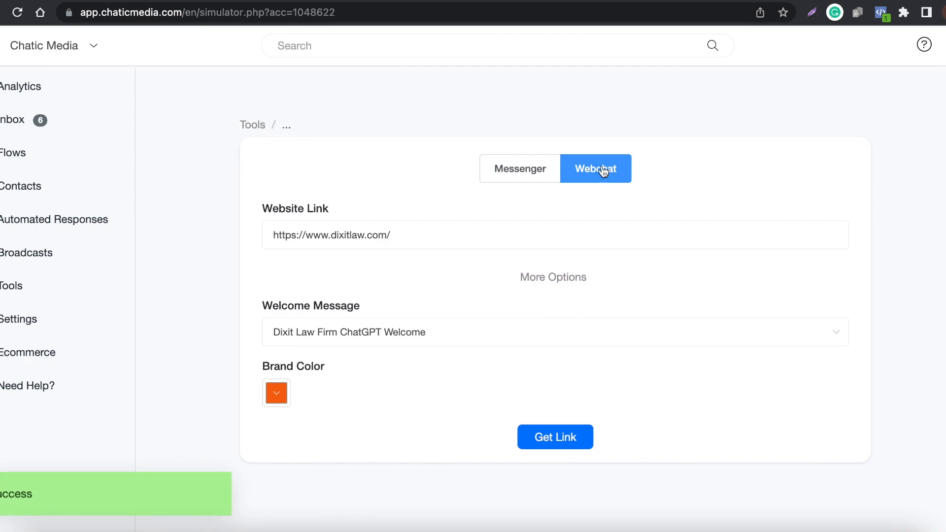
# - Load the generated simulator link in the browser in place of the Google Docs document
pyautogui.hotkey('ctrl', 'Tab')
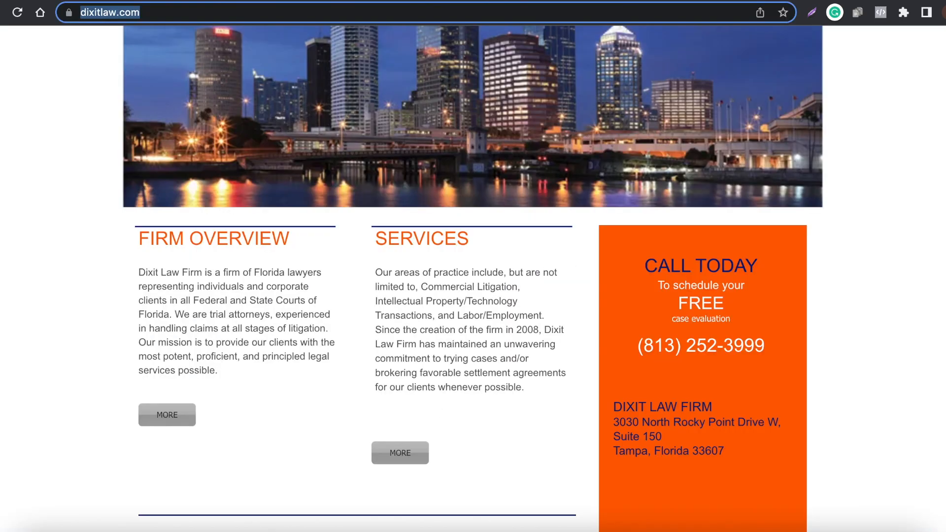
pyautogui.click(484, 0)
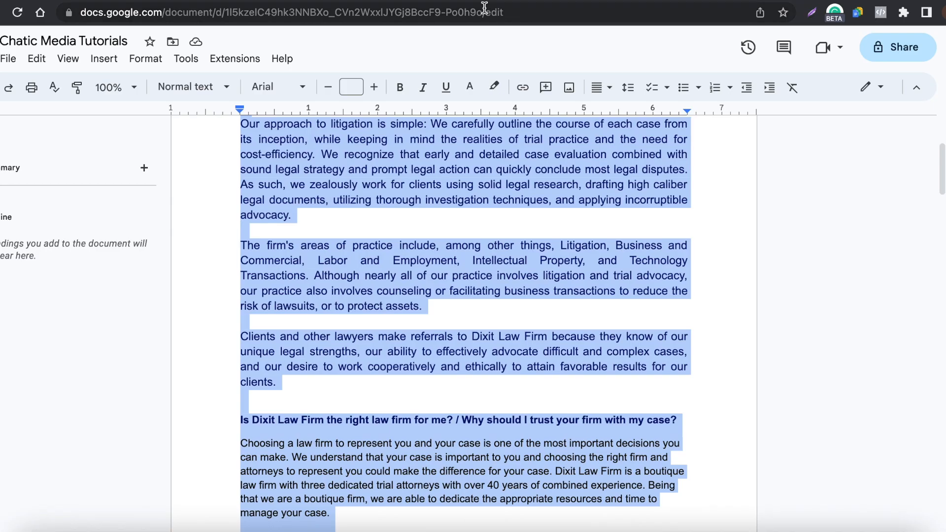
pyautogui.click(484, 7)
pyautogui.hotkey('ctrl', 'v')
pyautogui.press('Return')
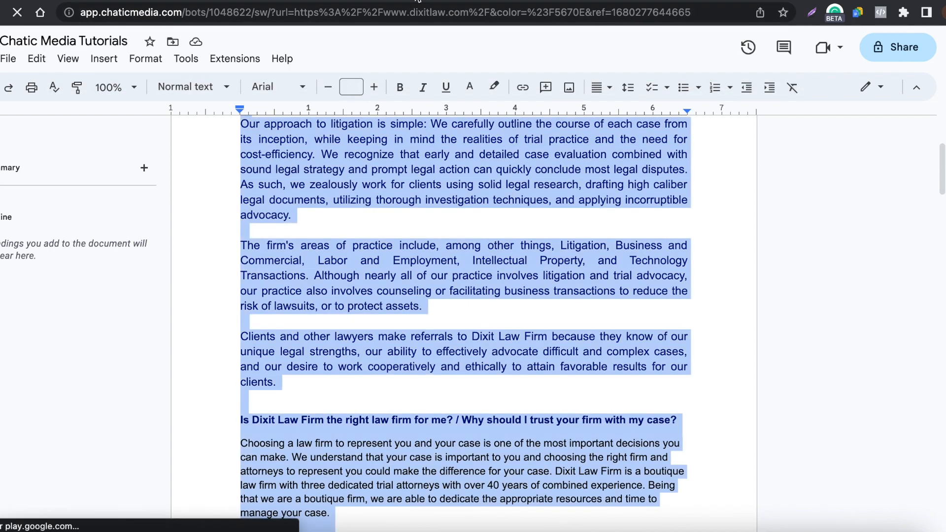
# - Compare the live Dixit Law Firm home page with the simulator preview of the same site
pyautogui.click(418, 1)
pyautogui.scroll(-3, 613, 274)
pyautogui.scroll(10, 614, 274)
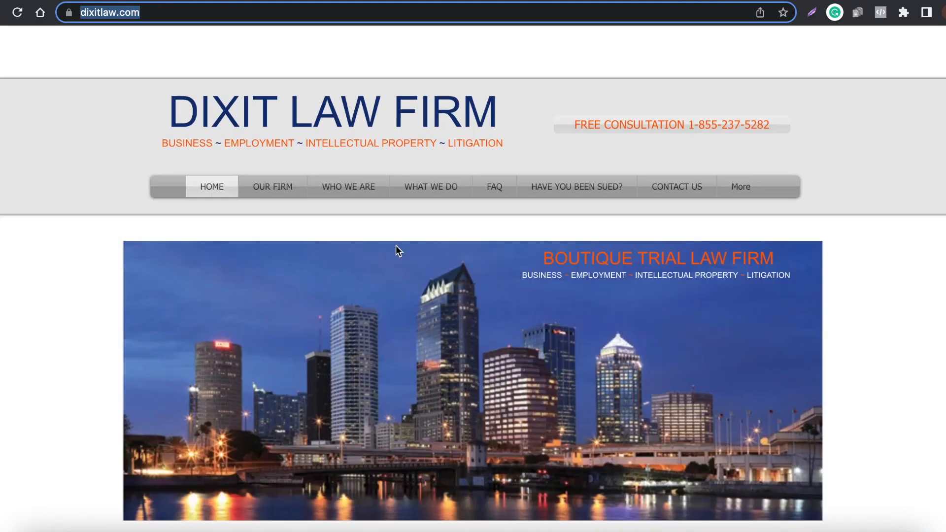
pyautogui.scroll(-1, 395, 245)
pyautogui.press('super+v')
pyautogui.press('Return')
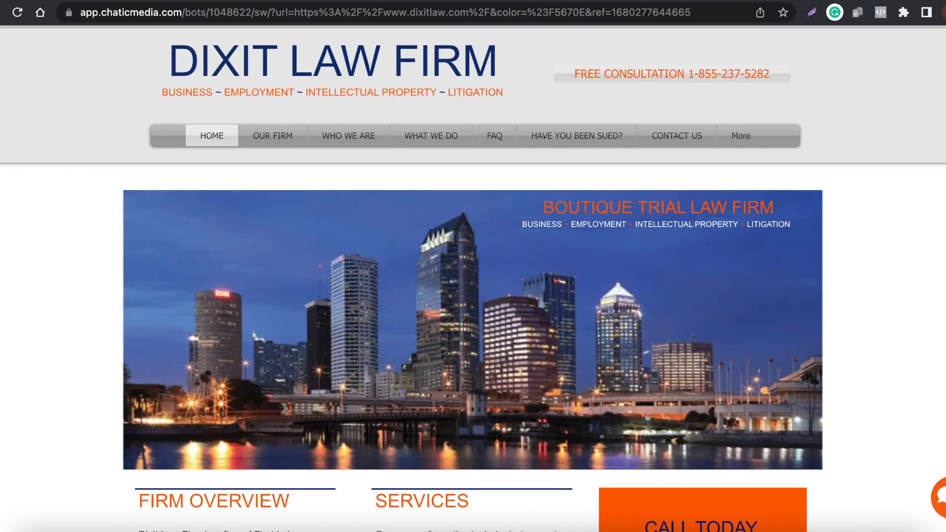
pyautogui.scroll(-4, 376, 271)
pyautogui.scroll(5, 876, 456)
# - Open the chat widget on the simulated website and read through the chatbot's welcome message
pyautogui.click(943, 502)
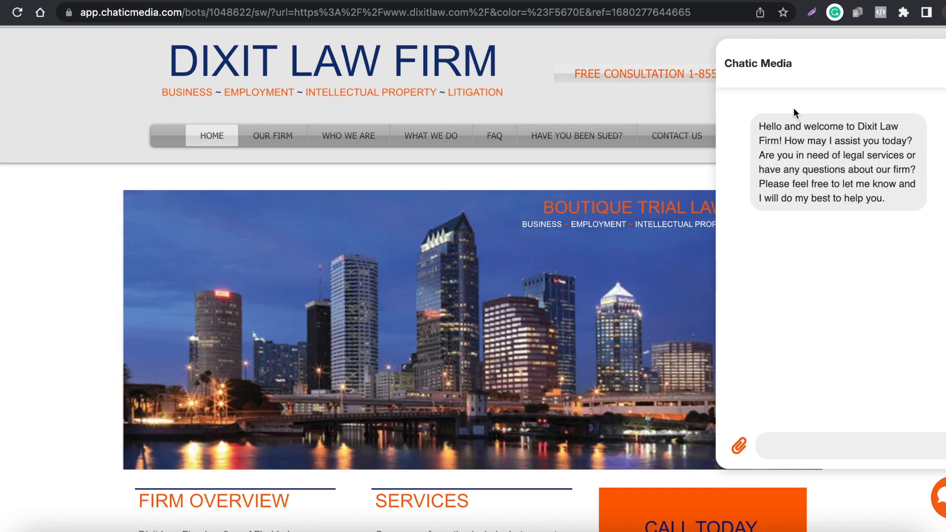
pyautogui.moveTo(782, 140); pyautogui.dragTo(922, 205)
pyautogui.click(786, 167)
pyautogui.moveTo(786, 169); pyautogui.dragTo(908, 170)
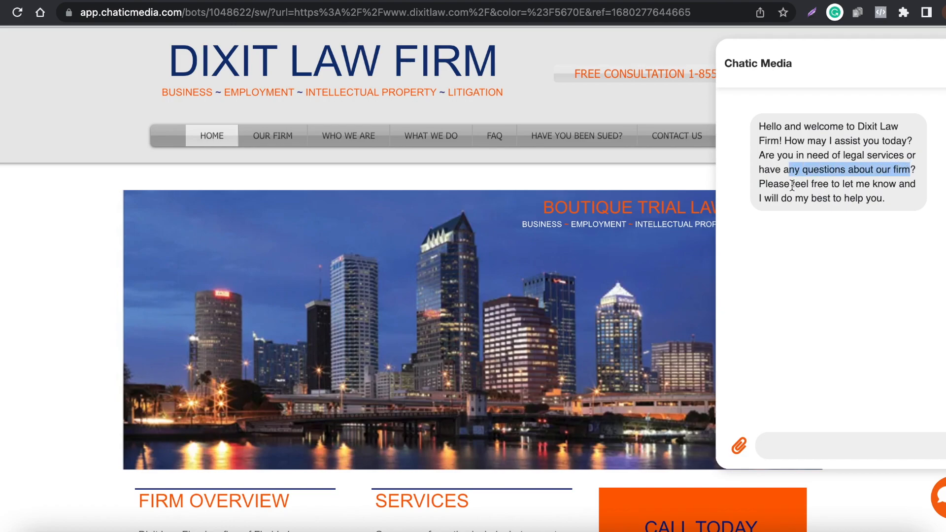
pyautogui.moveTo(792, 185); pyautogui.dragTo(912, 204)
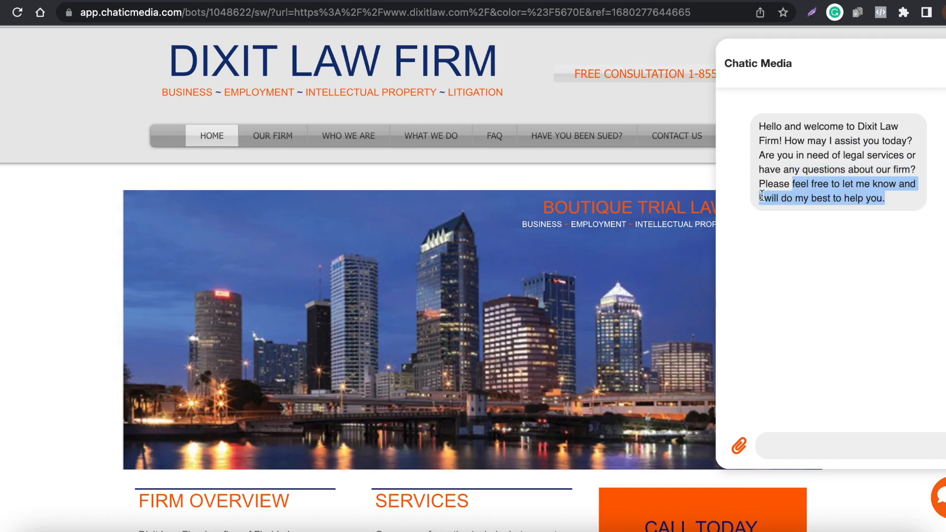
pyautogui.moveTo(897, 199); pyautogui.dragTo(795, 126)
# - Test the chatbot by asking "what are their business hours?" and "how to contact them?"
pyautogui.click(825, 446)
pyautogui.write('what ')
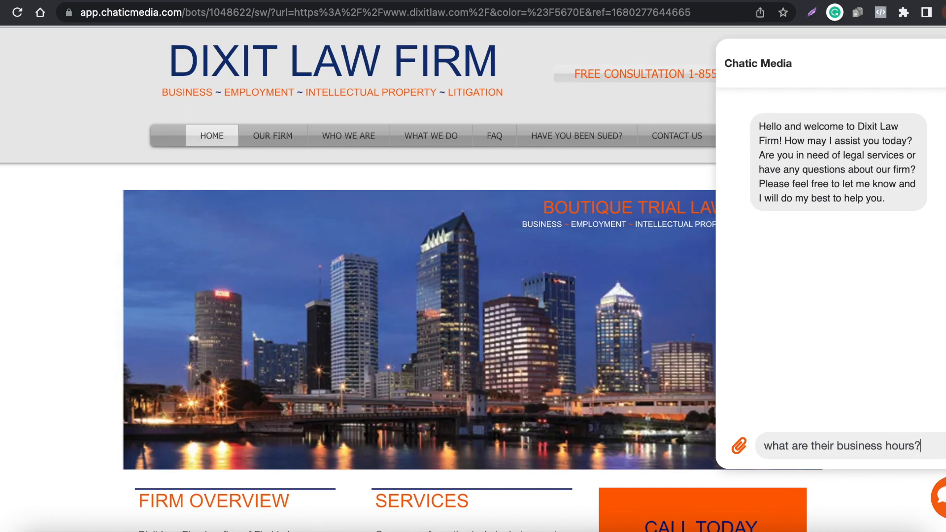
pyautogui.write('are their business hours?')
pyautogui.press('Return')
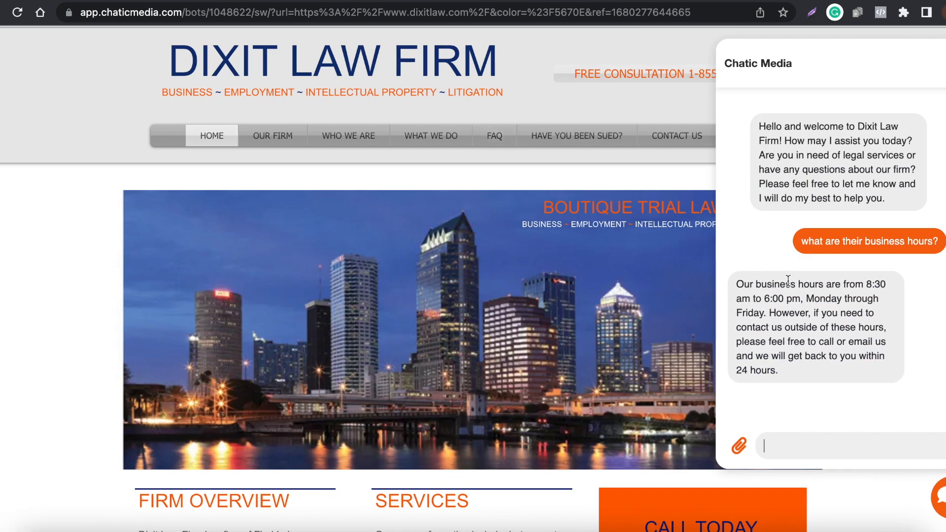
pyautogui.write('how to contact them?')
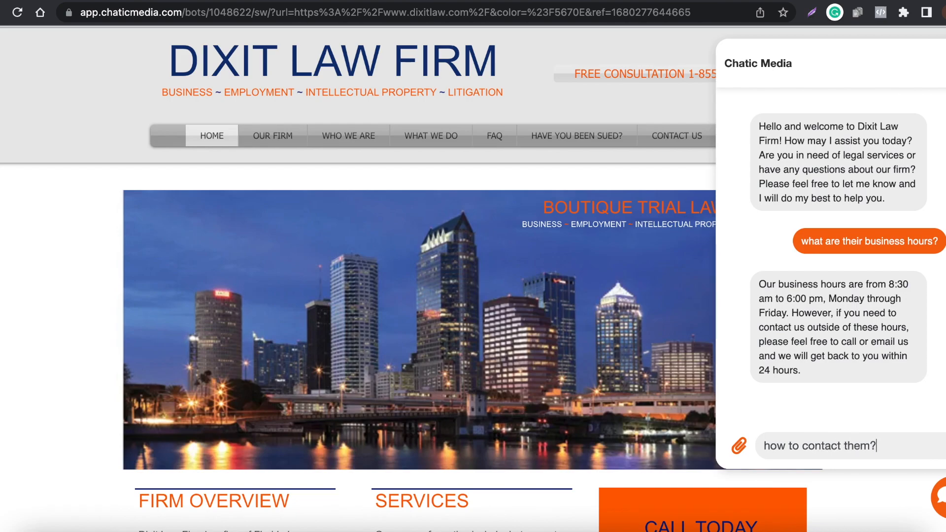
pyautogui.press('Return')
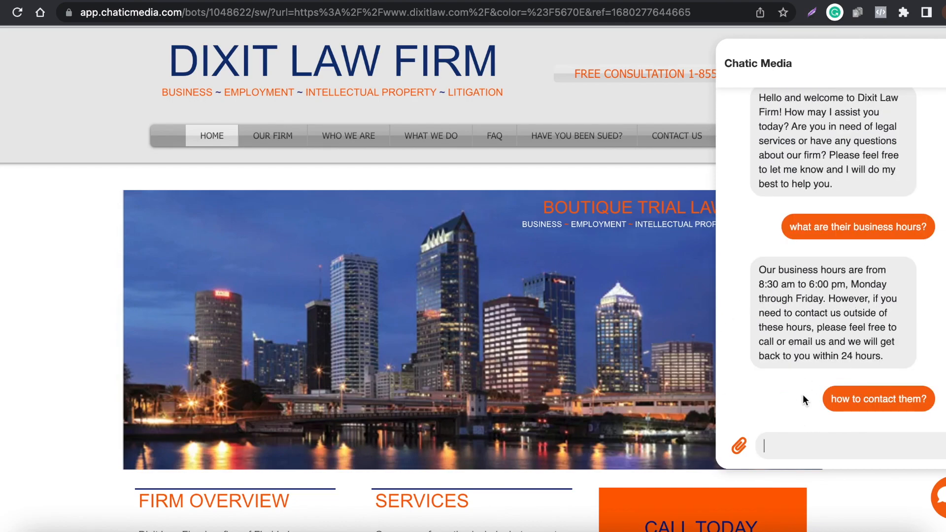
# - Read through the chatbot's replies about business hours and how to contact the firm
pyautogui.moveTo(818, 393); pyautogui.dragTo(759, 261)
pyautogui.click(832, 375)
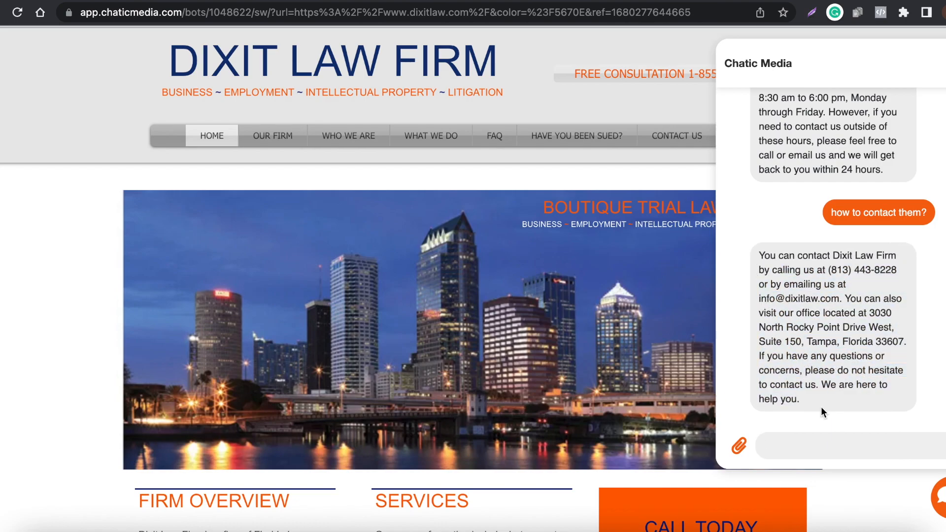
# - Find the question on how long the firm has been in business on the FAQ page and ask the chatbot "who is the founder?"
pyautogui.click(506, 141)
pyautogui.scroll(-5, 399, 332)
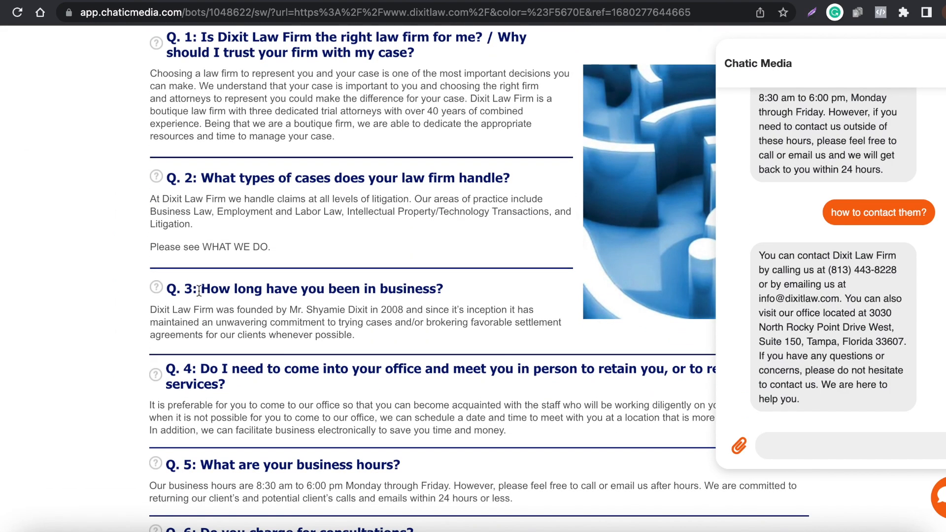
pyautogui.doubleClick(252, 309)
pyautogui.click(821, 447)
pyautogui.write('who is the founder?')
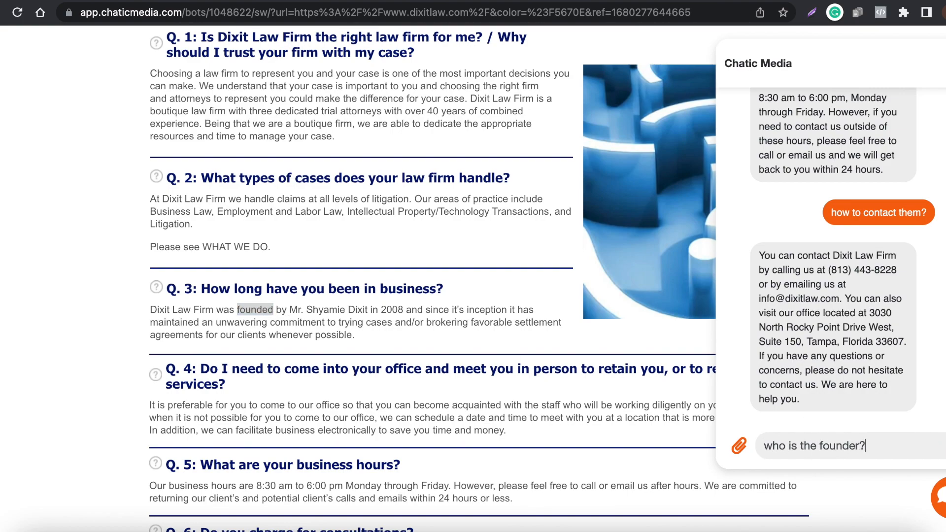
pyautogui.press('Return')
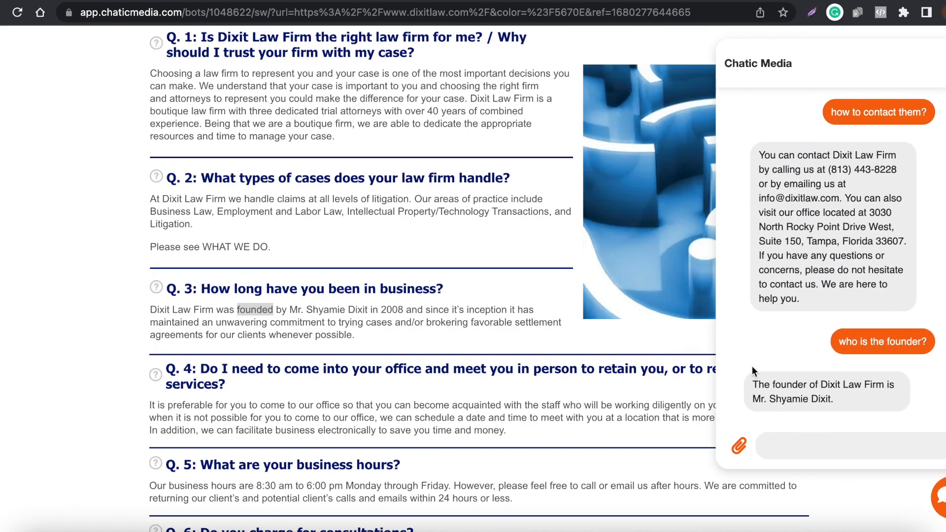
# - Compare the founder named in the chatbot's reply with the answer to Q. 3 on the FAQ page
pyautogui.moveTo(848, 404); pyautogui.dragTo(758, 400)
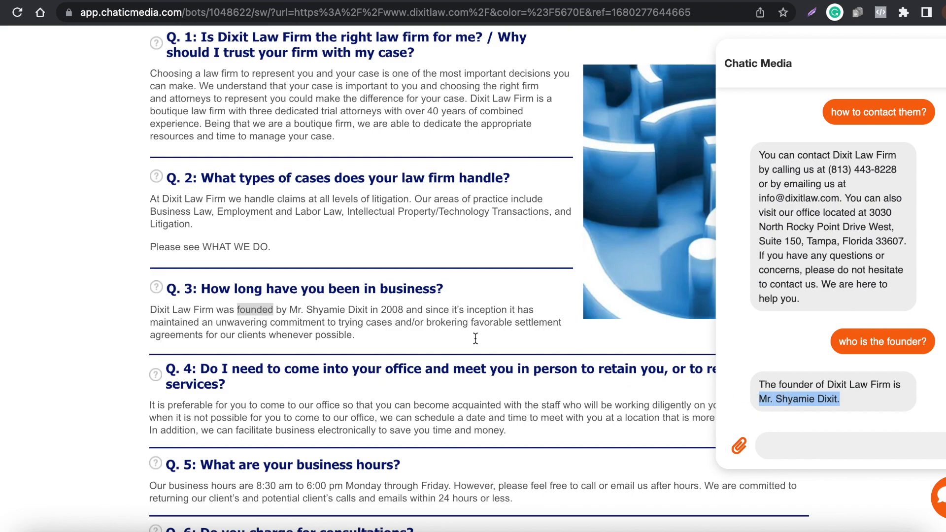
pyautogui.moveTo(256, 310); pyautogui.dragTo(402, 309)
pyautogui.scroll(4, 355, 354)
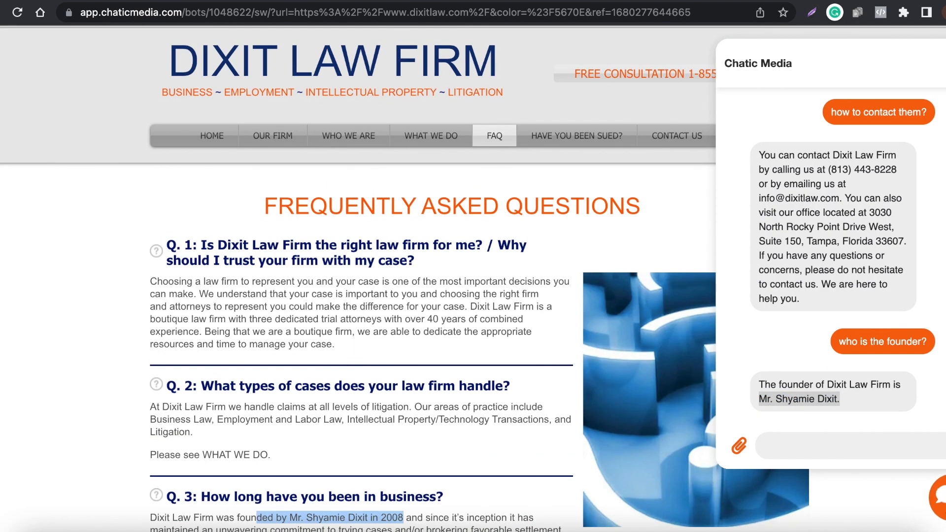
pyautogui.scroll(-15, 289, 272)
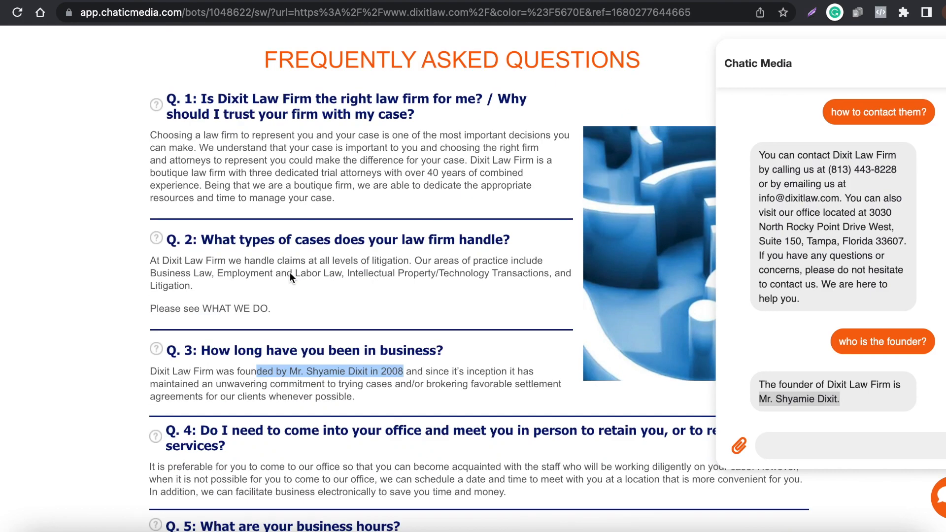
pyautogui.scroll(6, 289, 273)
pyautogui.scroll(10, 290, 273)
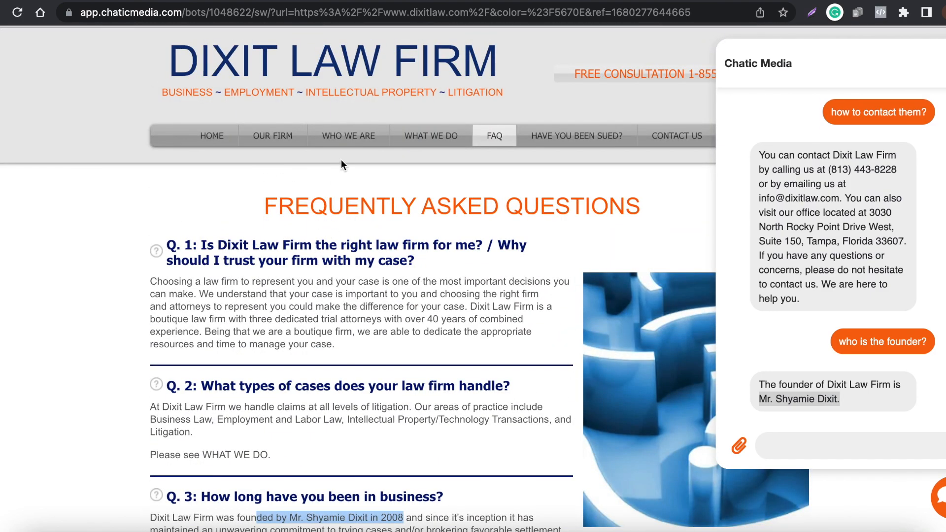